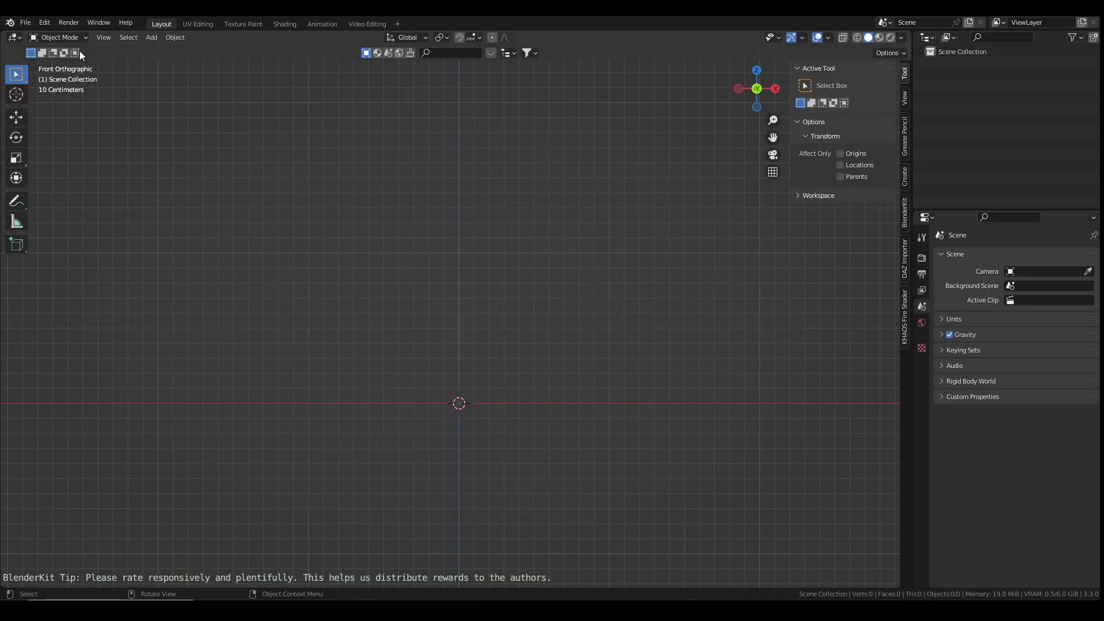
Search the add-on preferences for "images" and check that Import Images as Planes is enabled
click(51, 24)
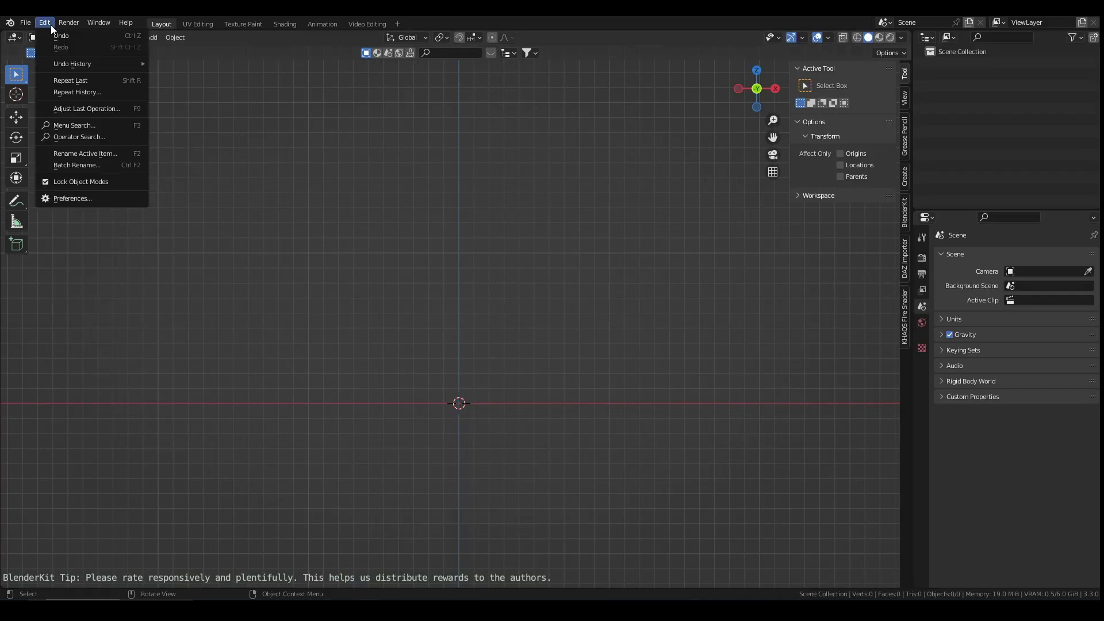
click(105, 197)
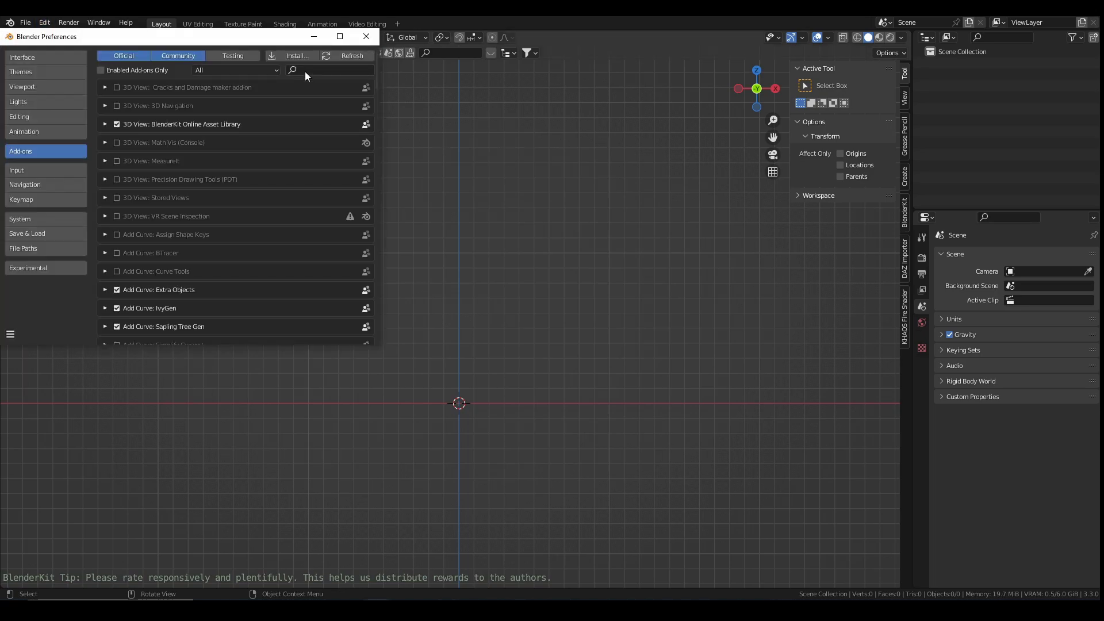
click(302, 71)
text(images)
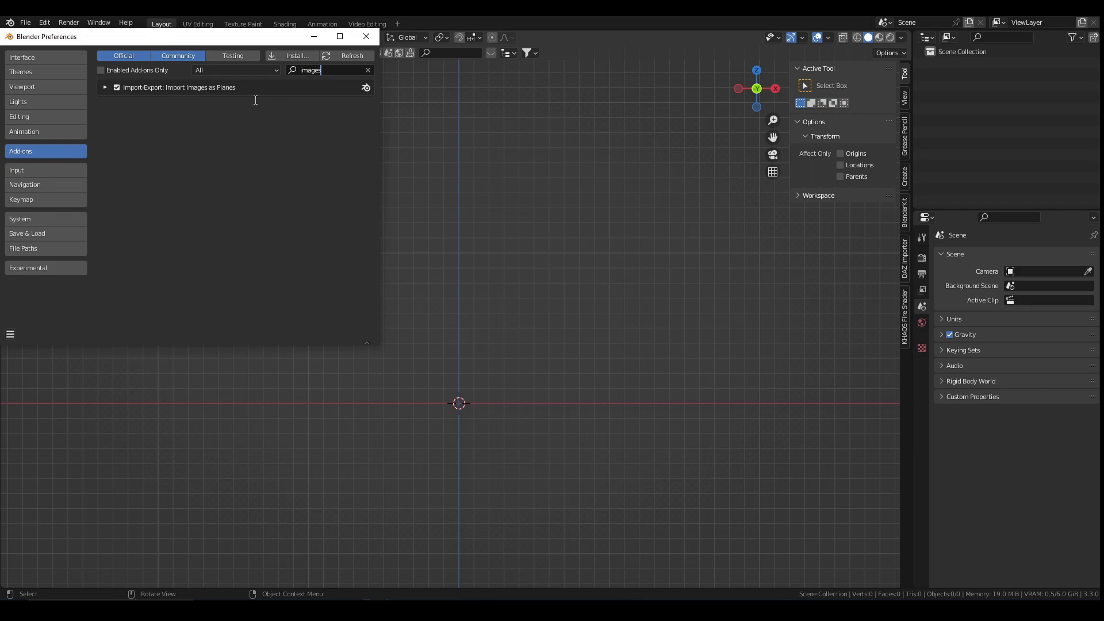
click(367, 36)
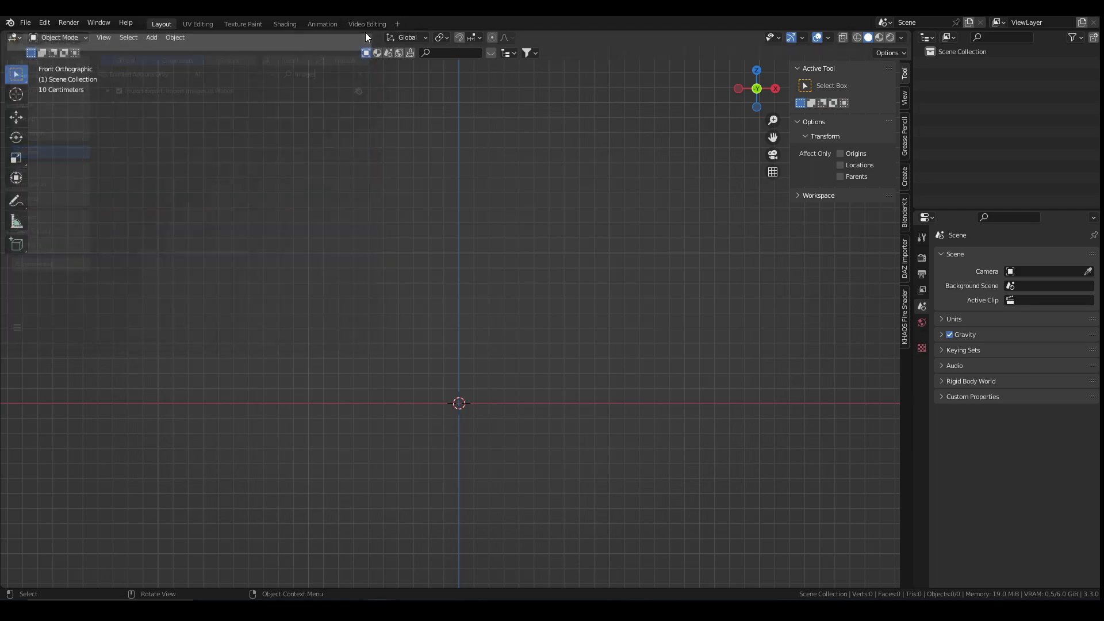
Import the Rug-Download-PNG image into the scene with Images as Planes
key(shift+a)
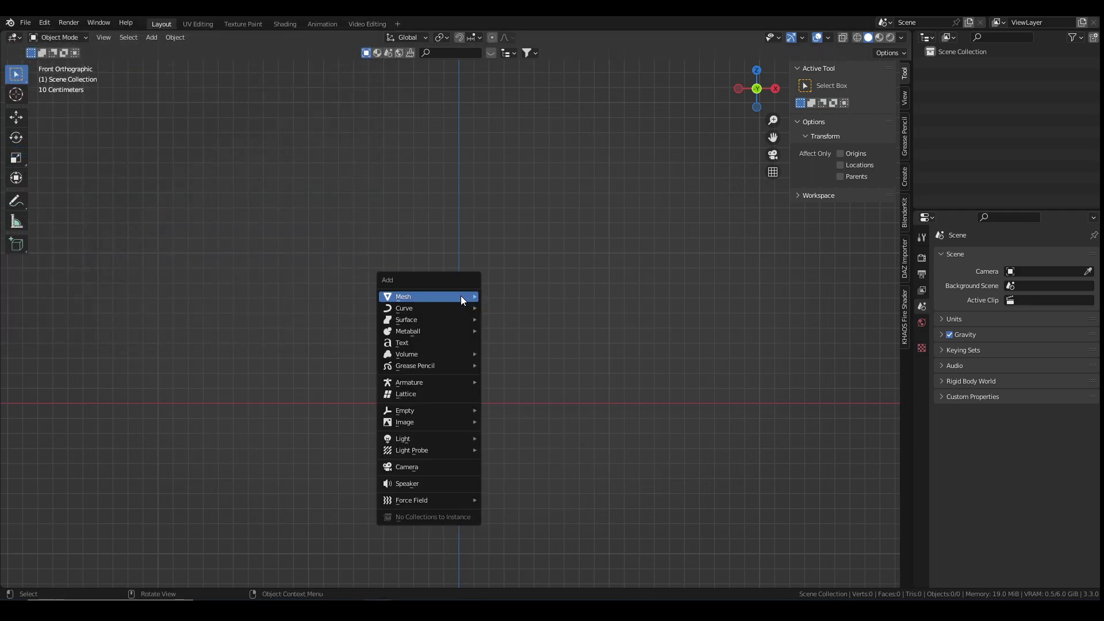
mouse_move(423, 420)
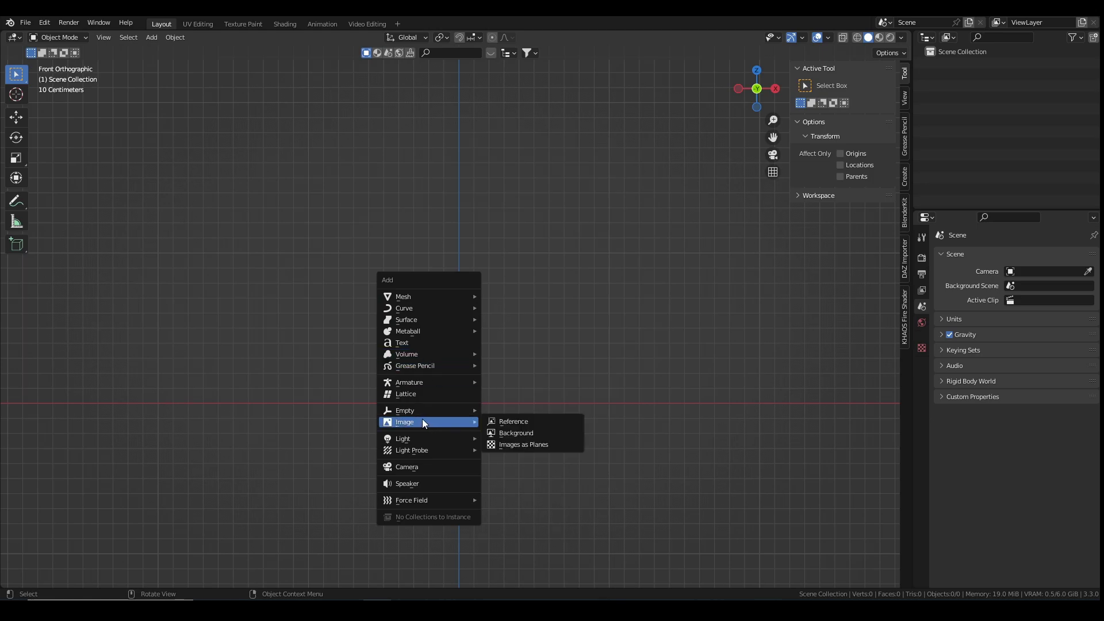
key(Escape)
key(shift+a)
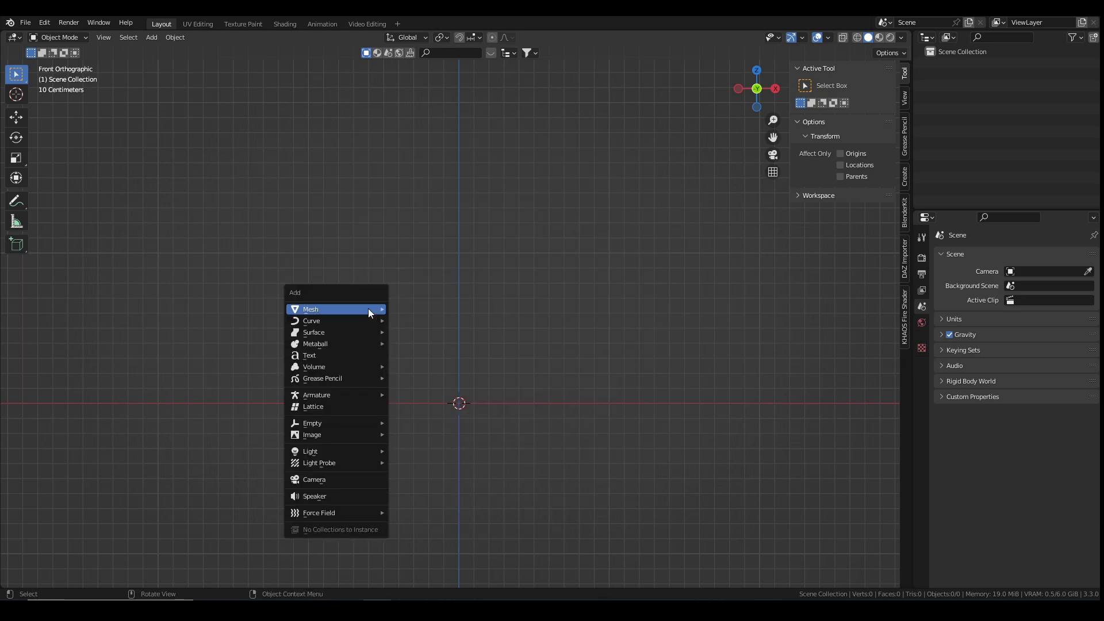
mouse_move(340, 434)
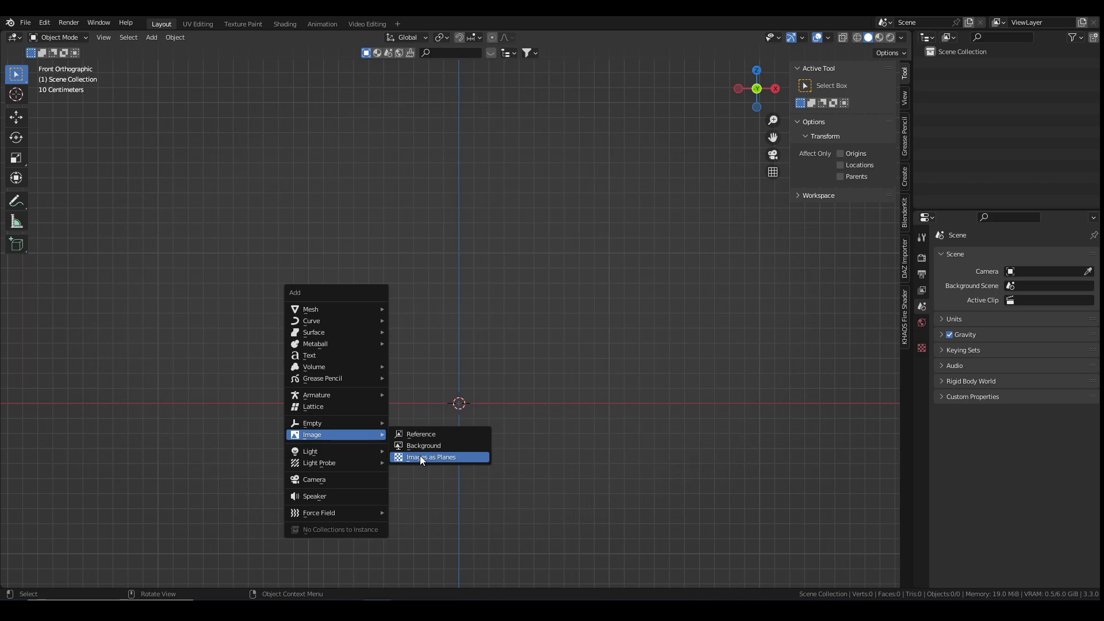
click(419, 457)
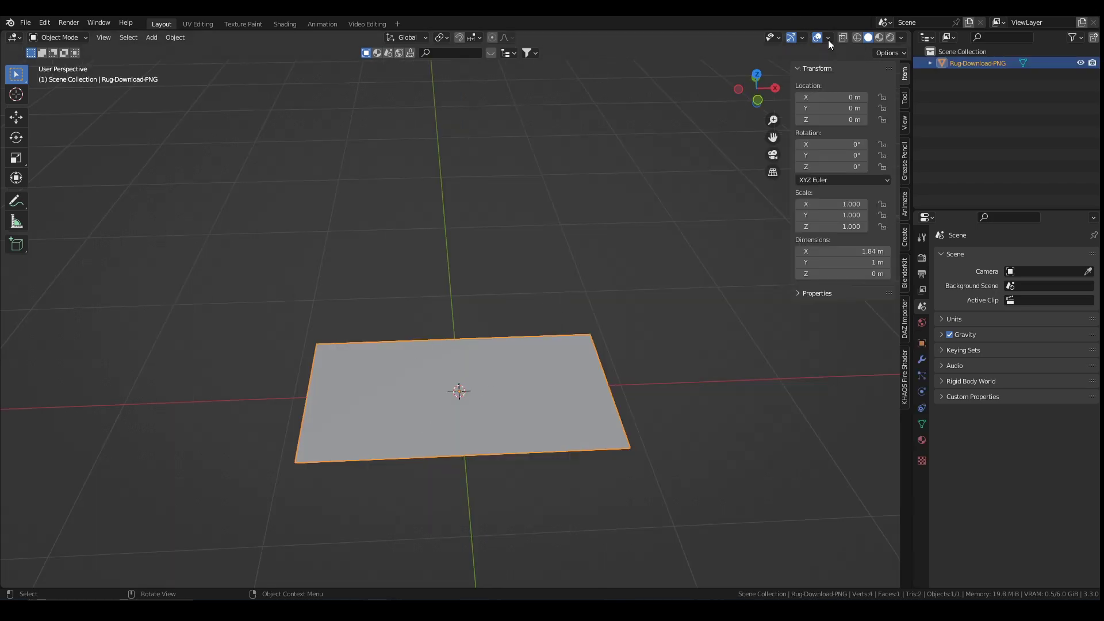
Display the rug plane in Material Preview shading and view it straight from above
click(879, 37)
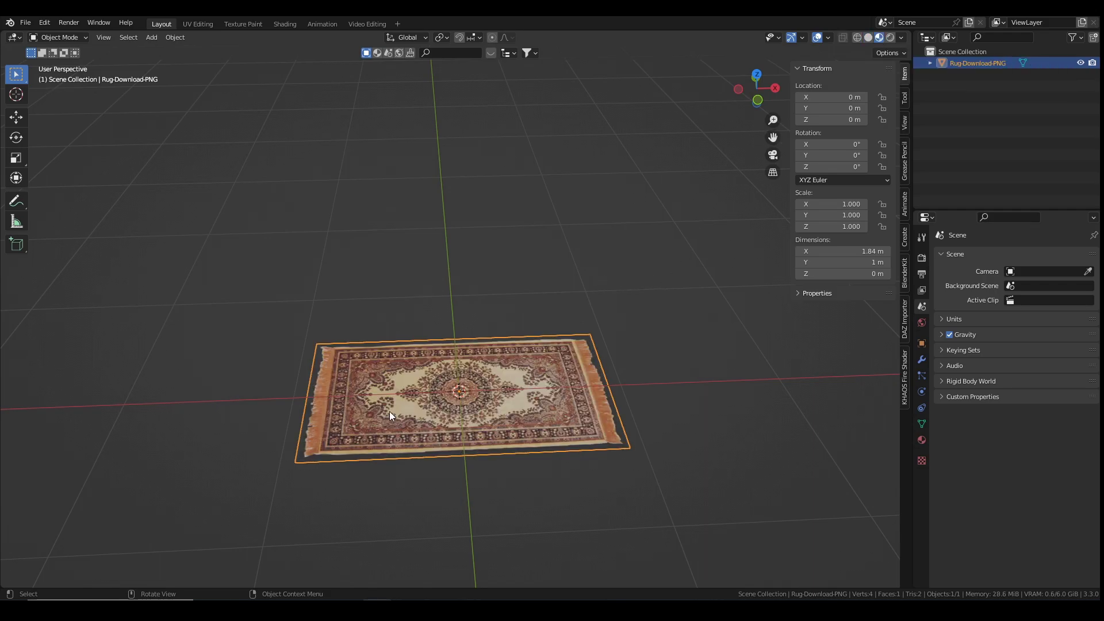
middle_drag(490, 366, 487, 385)
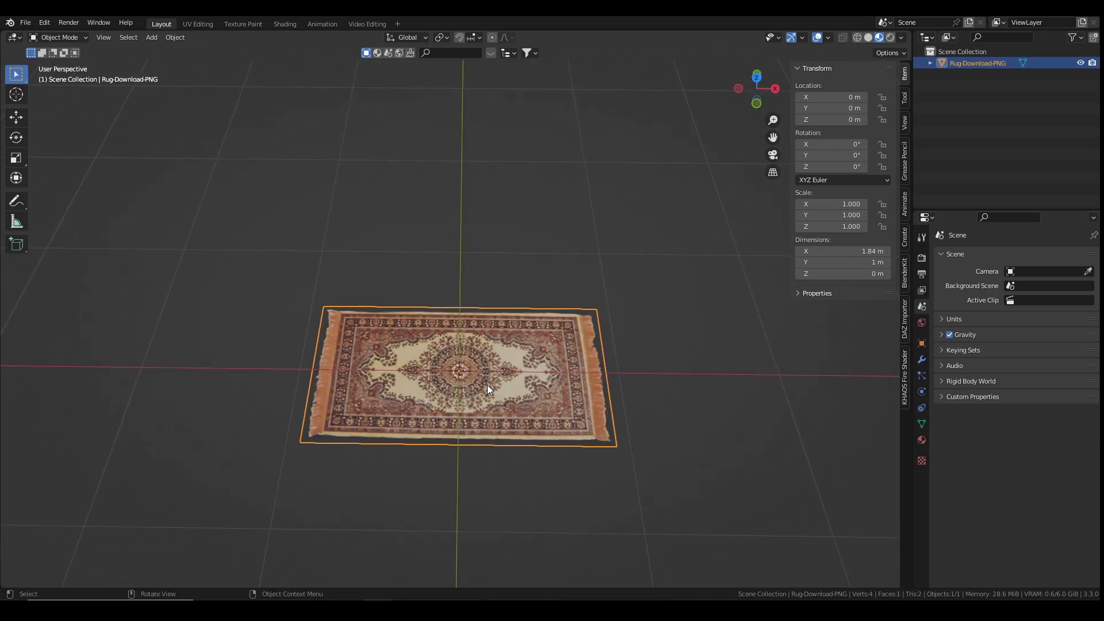
key(KP_7)
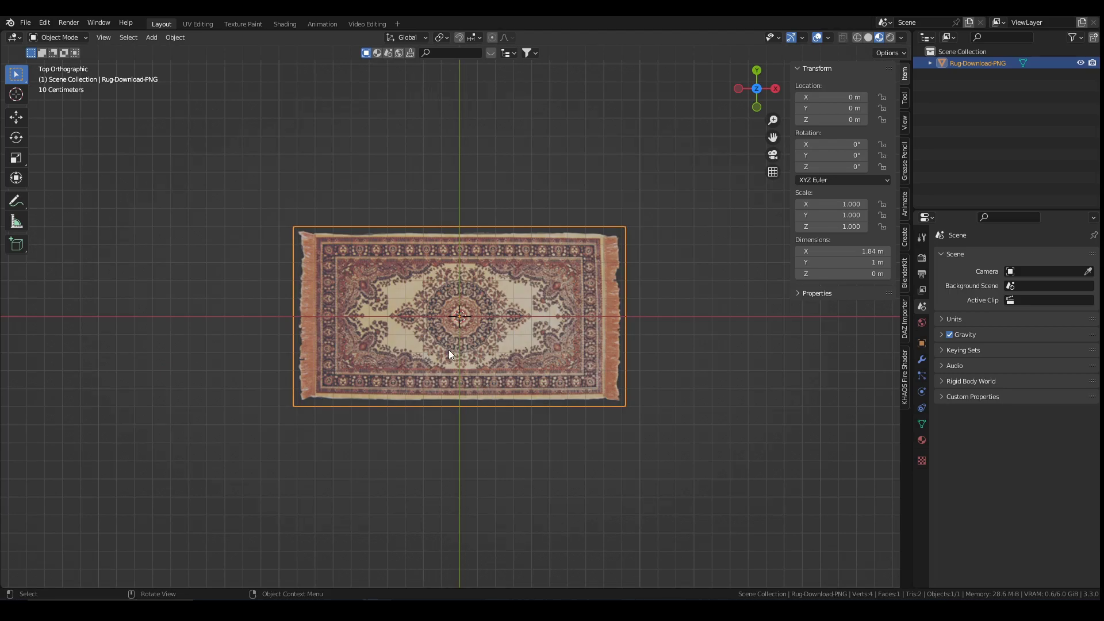
scroll(448, 345, up, 2)
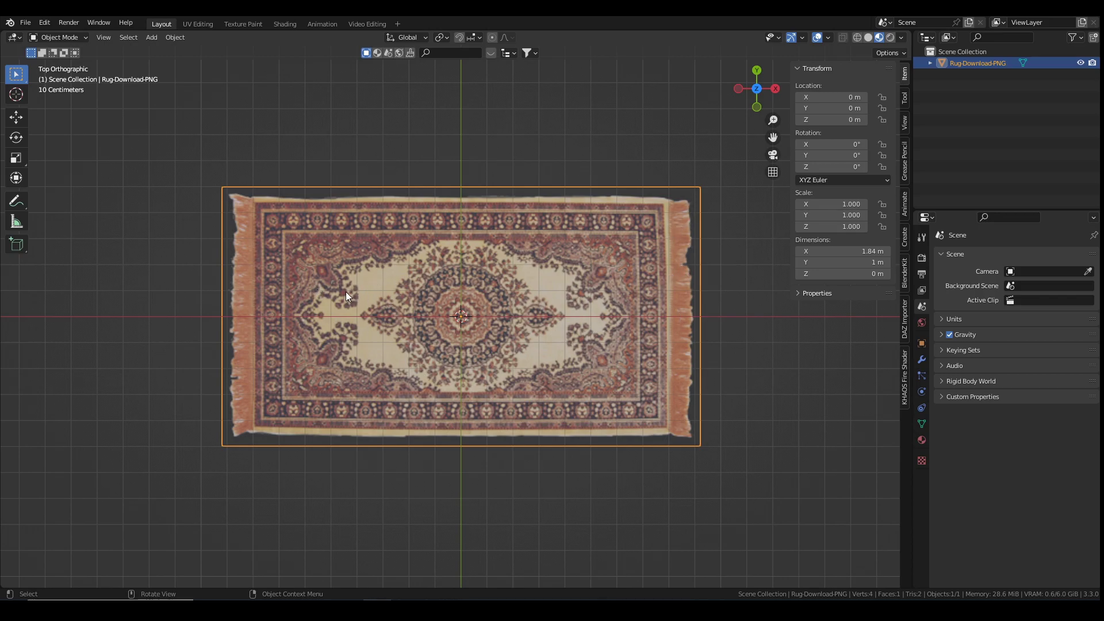
Enter Edit Mode on the rug plane and add two evenly spaced loop cuts across its length, without sliding them
key(Tab)
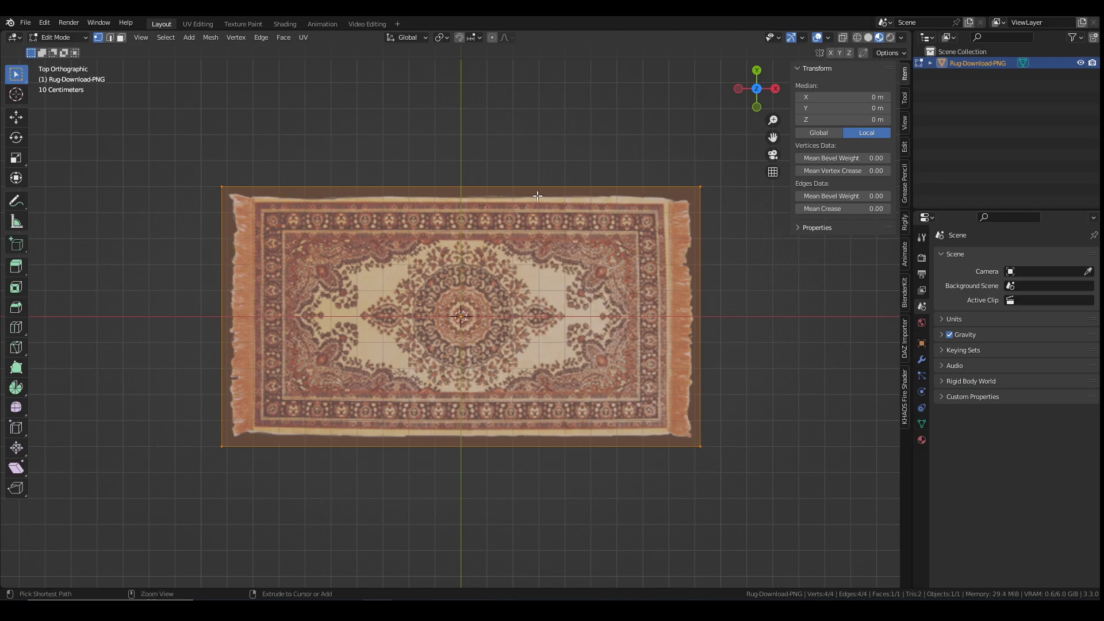
key(ctrl+r)
scroll(527, 195, up, 1)
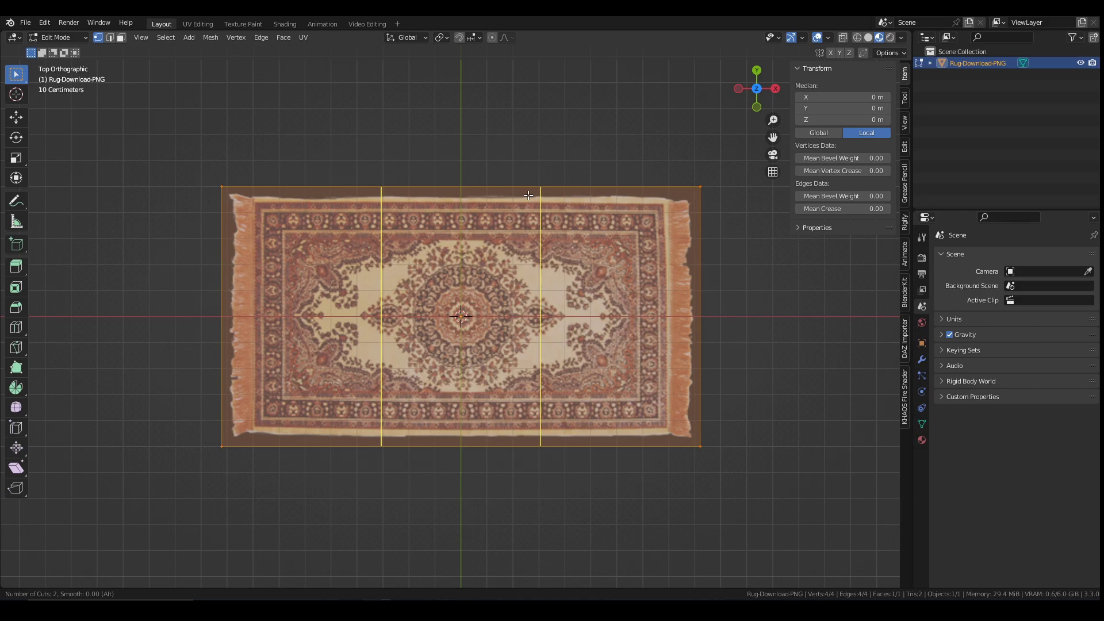
click(527, 195)
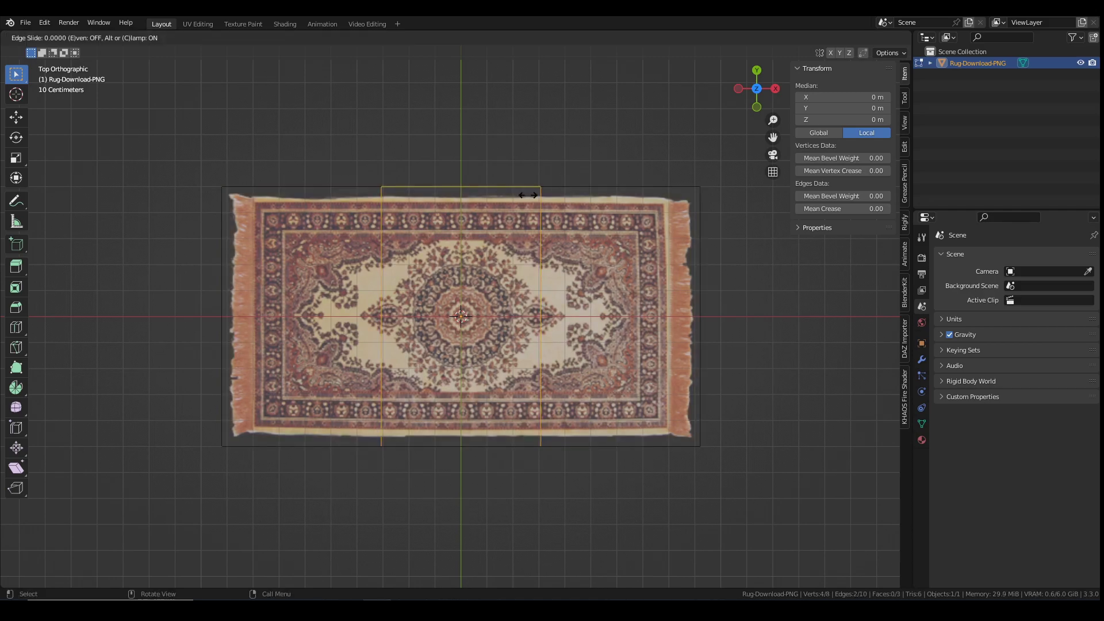
right_click(527, 195)
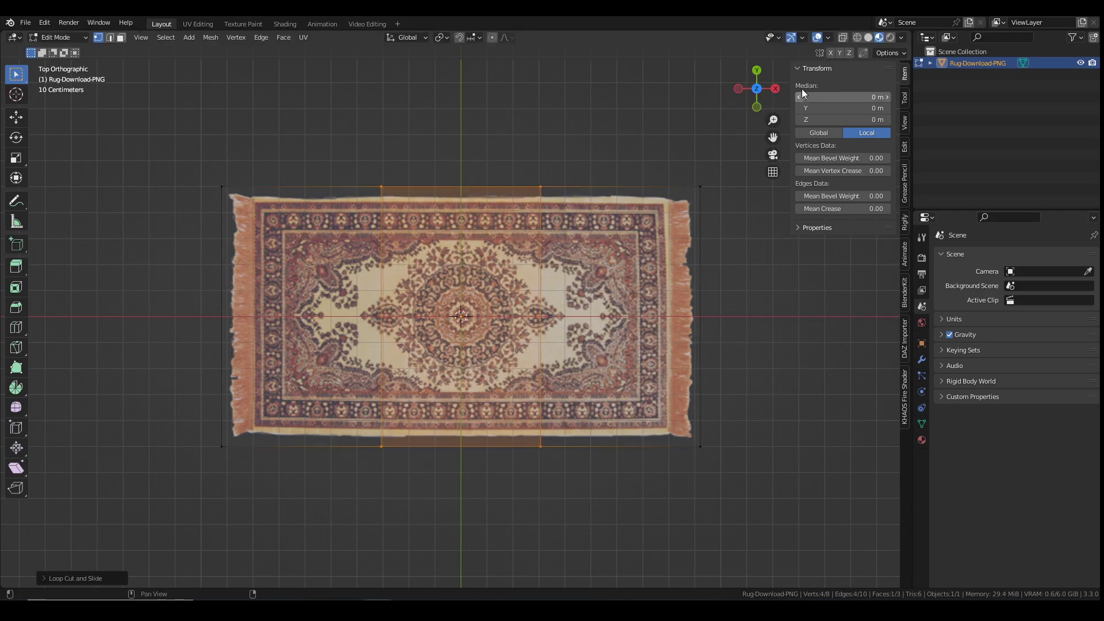
Enable X mirroring and edge-slide the right-hand cut outward to the inner edge of the fringe, at about X 0.81 m
click(829, 52)
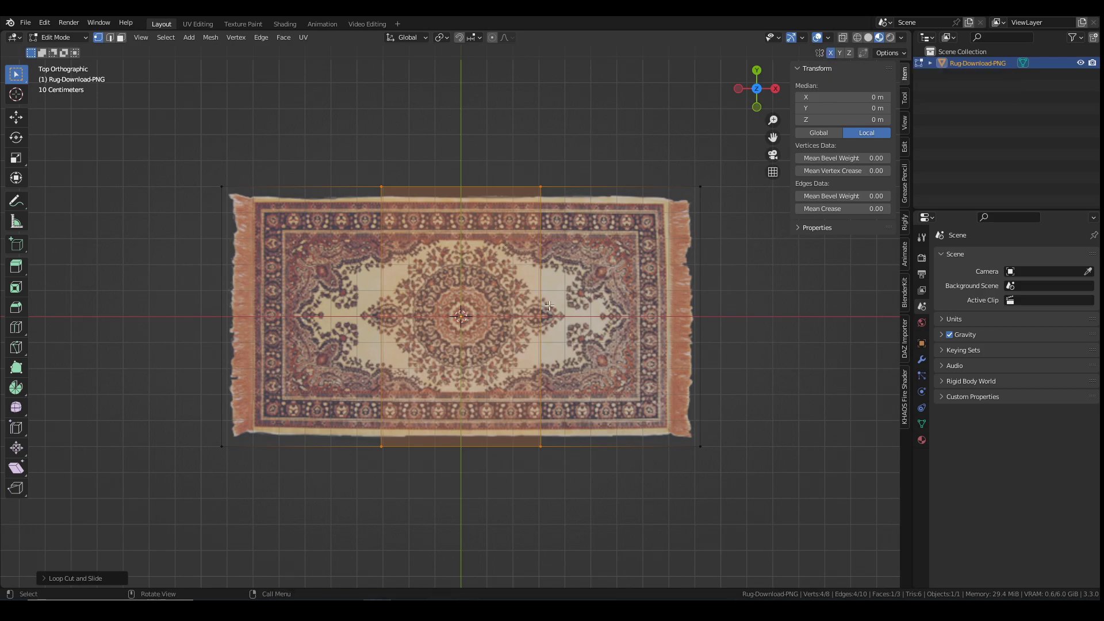
key(2)
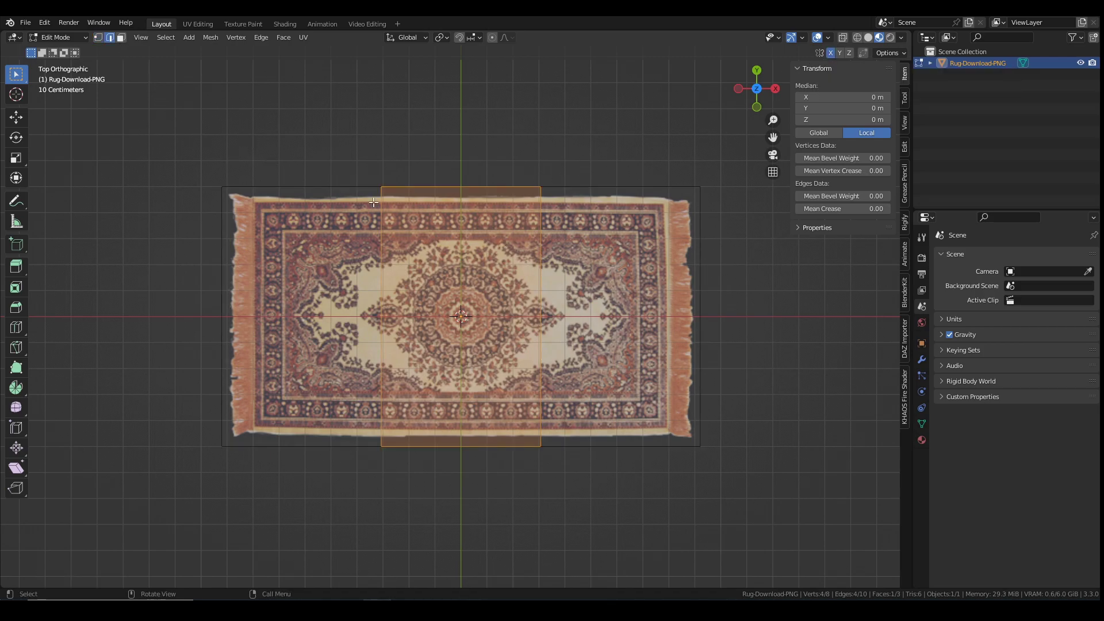
click(540, 276)
key(g)
key(g)
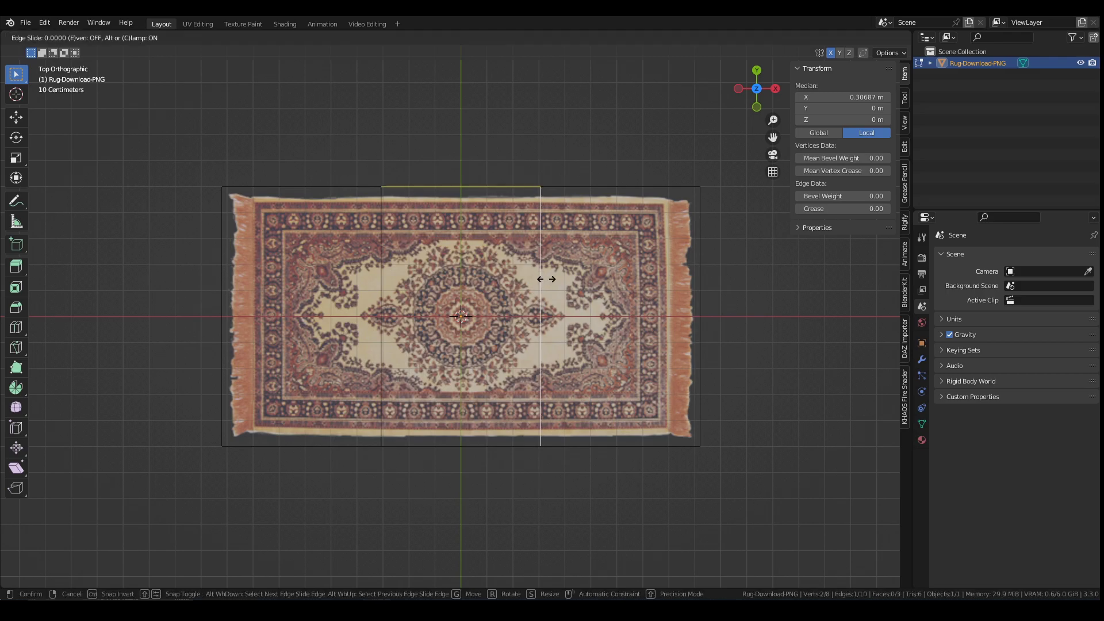
click(676, 280)
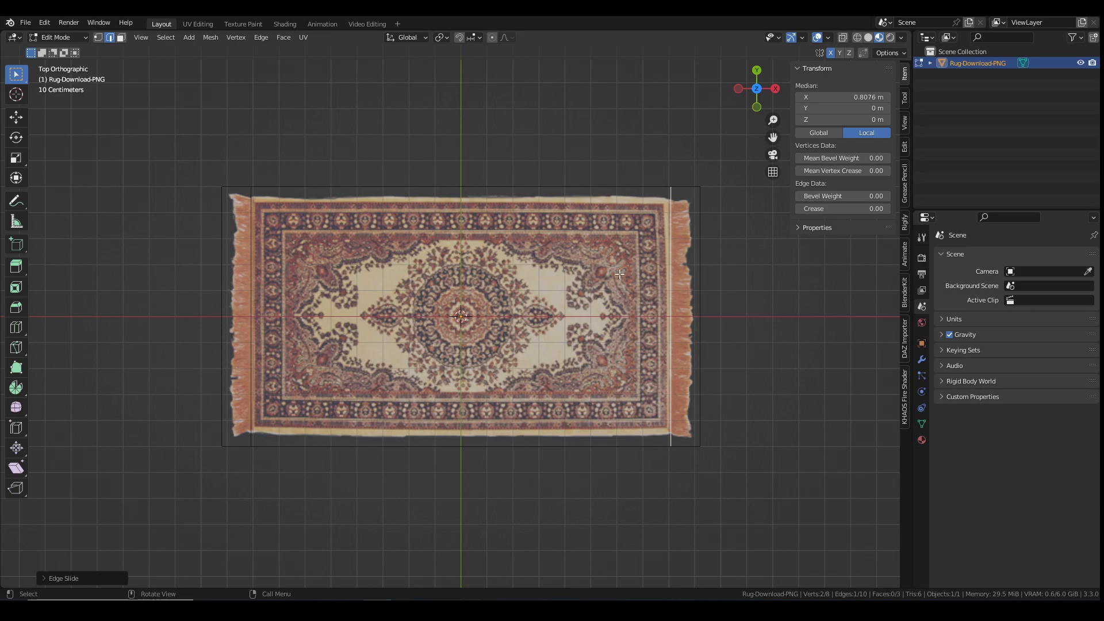
With X mirroring off, edge-slide the left and right cuts individually to about X -0.80 m and 0.80 m, just inside the fringes
click(251, 259)
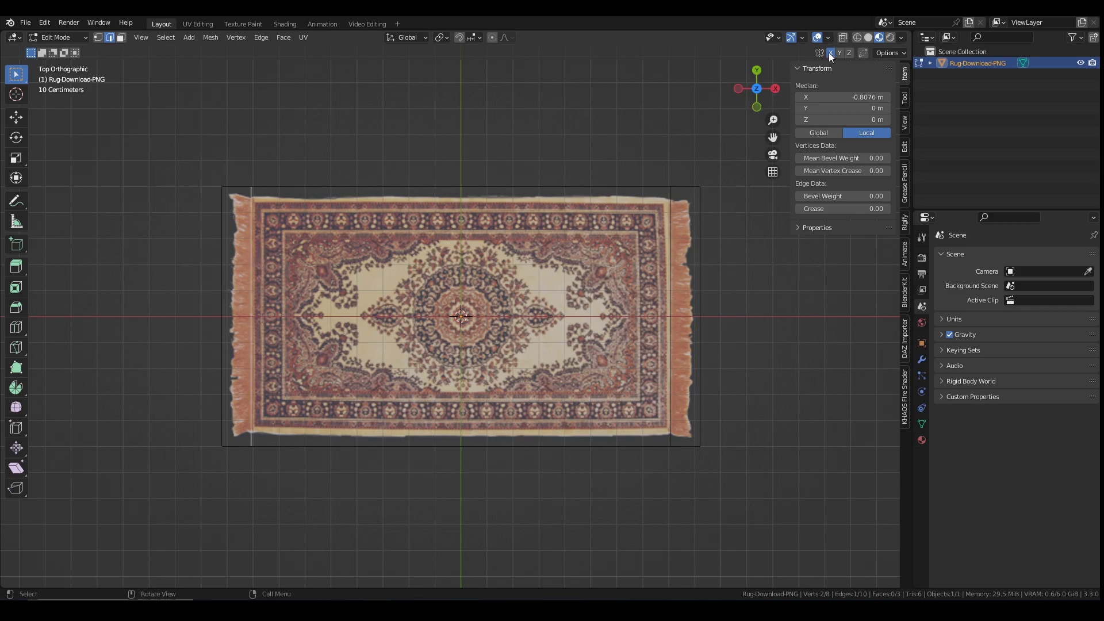
key(g)
key(g)
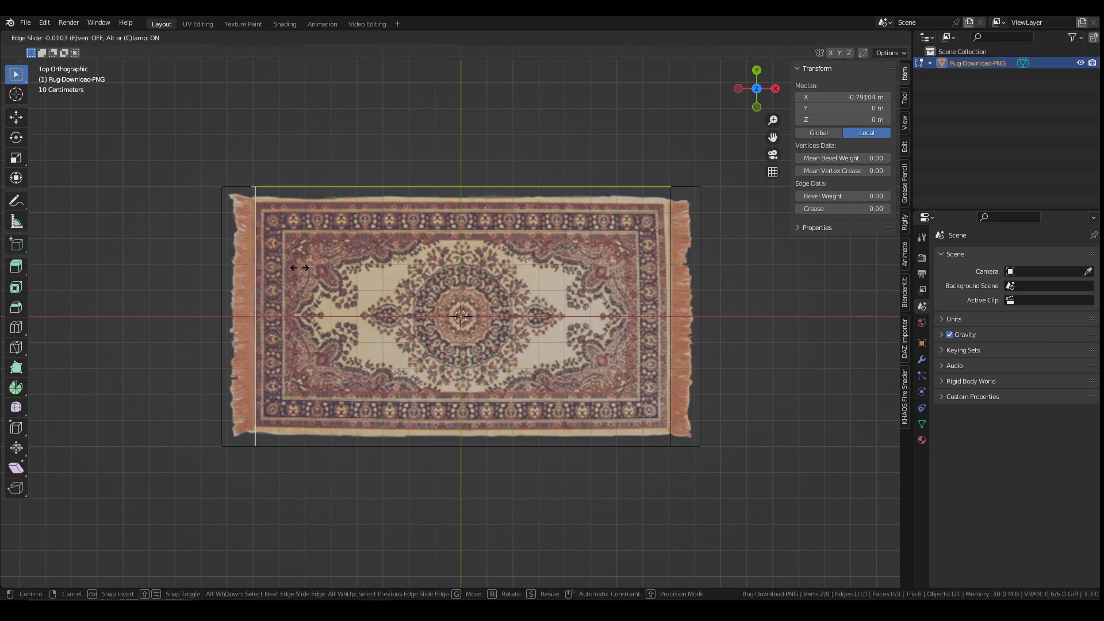
click(298, 267)
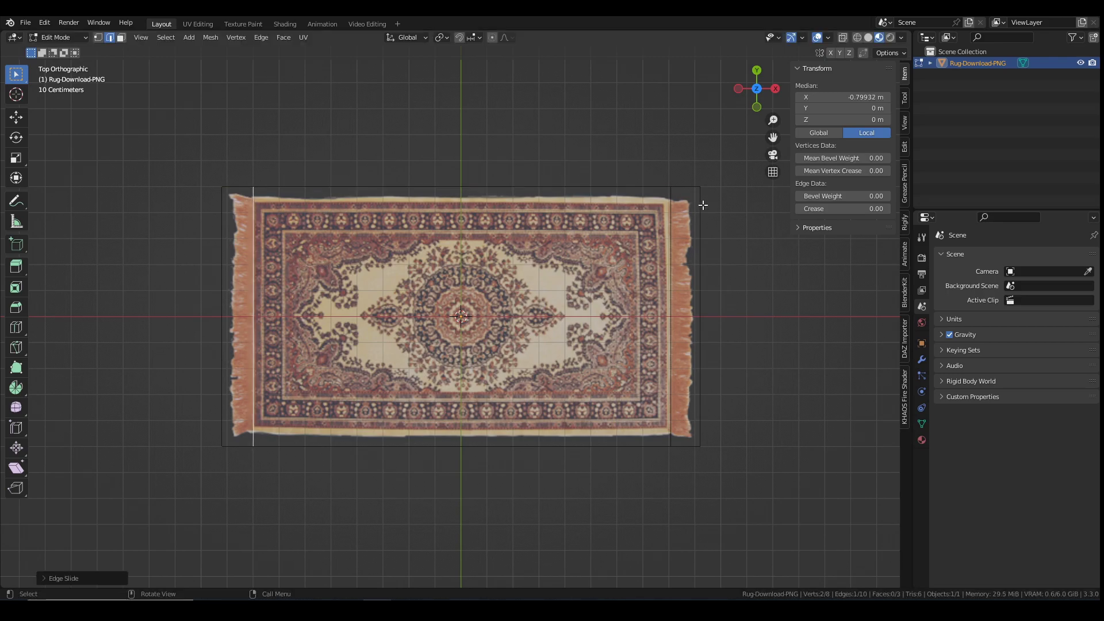
click(671, 228)
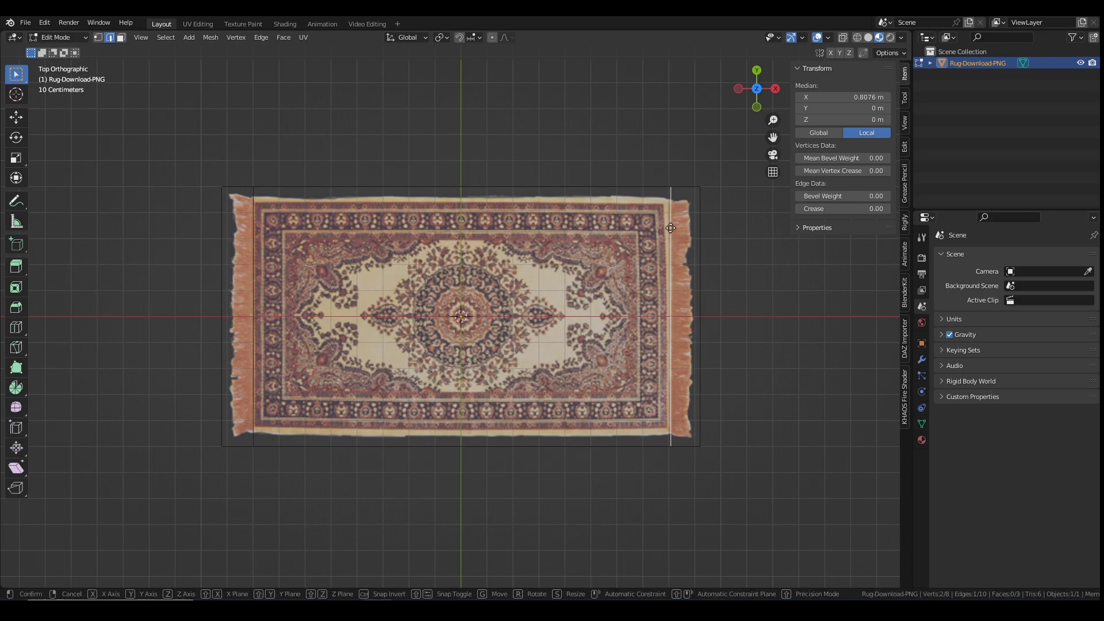
key(g)
key(g)
click(659, 207)
Add two evenly spaced horizontal loop cuts along the rug's length, without sliding them
key(ctrl+r)
scroll(669, 200, up, 1)
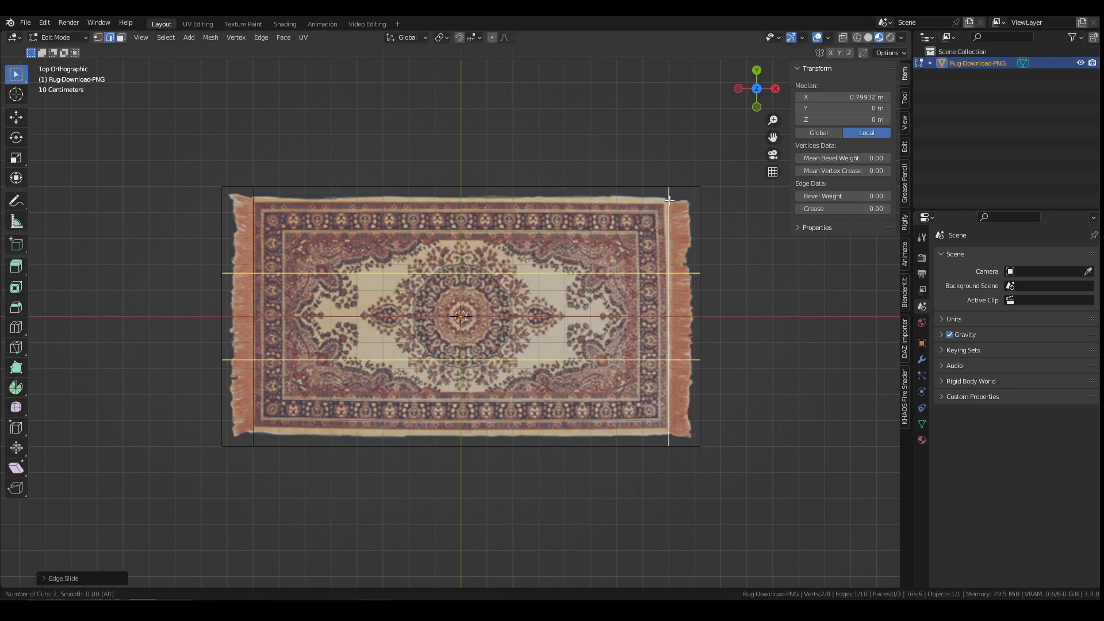
click(669, 200)
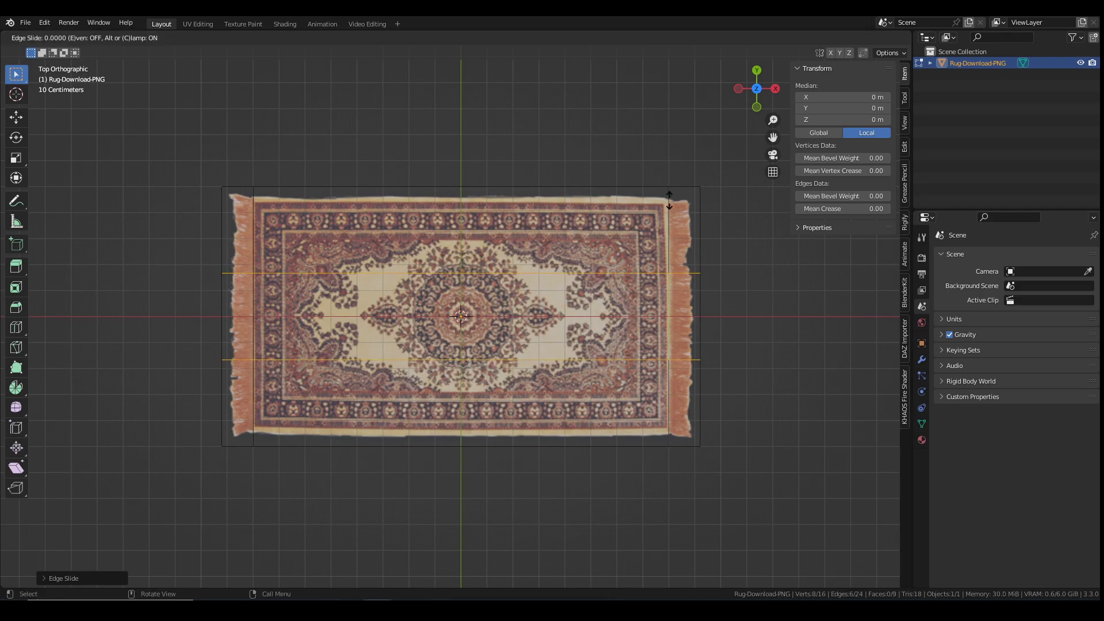
right_click(669, 200)
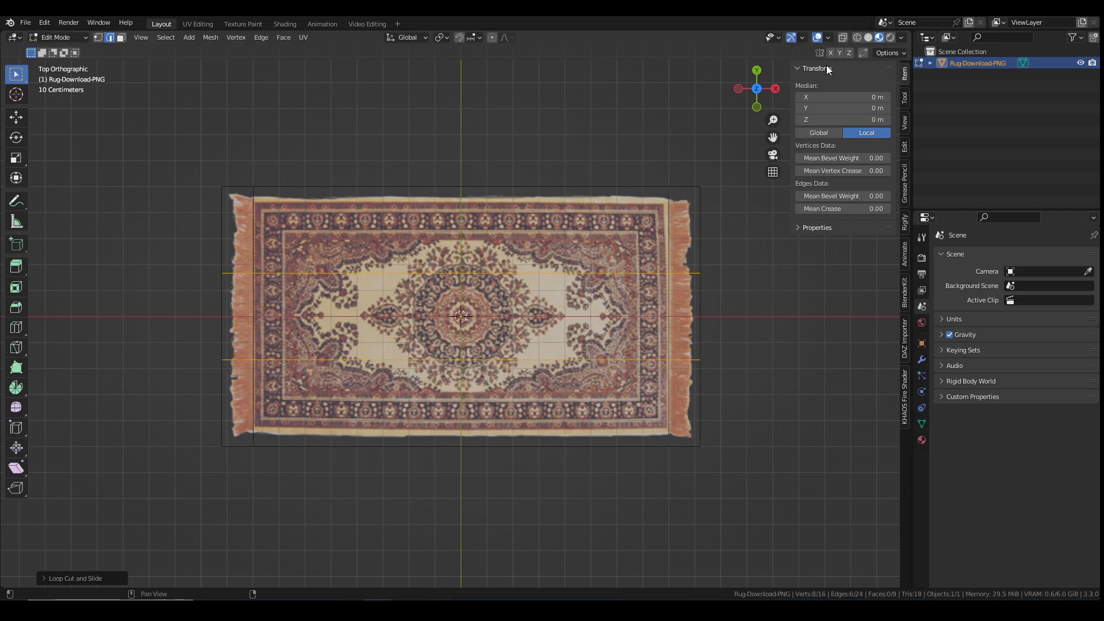
With Y mirroring on, edge-slide the upper horizontal cut's middle segment to the rug's border at about Y 0.45 m
click(519, 273)
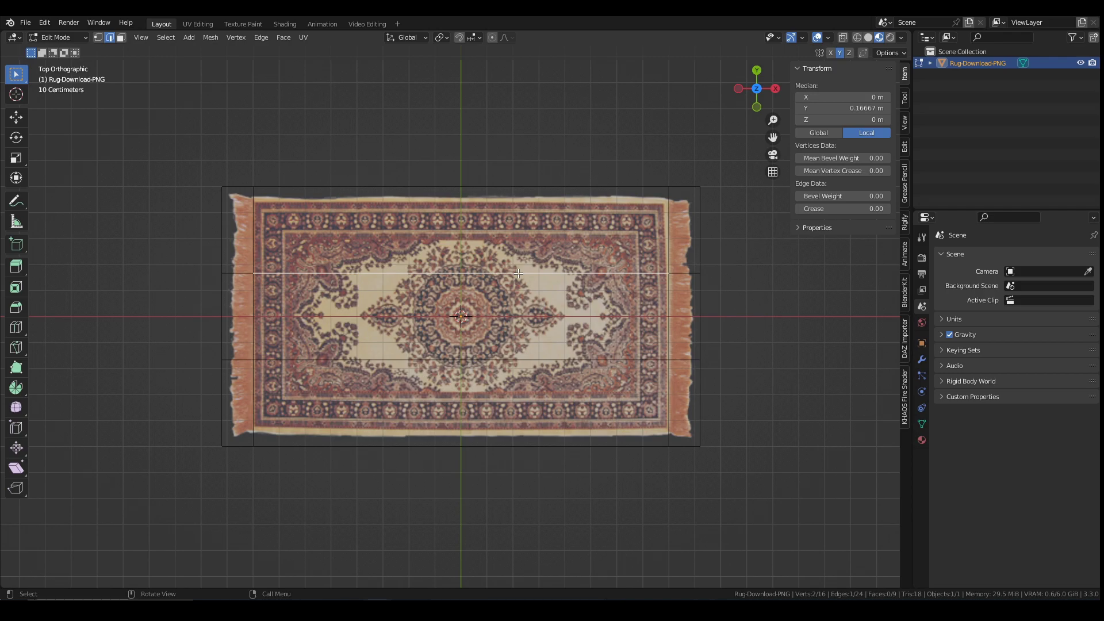
key(g)
key(g)
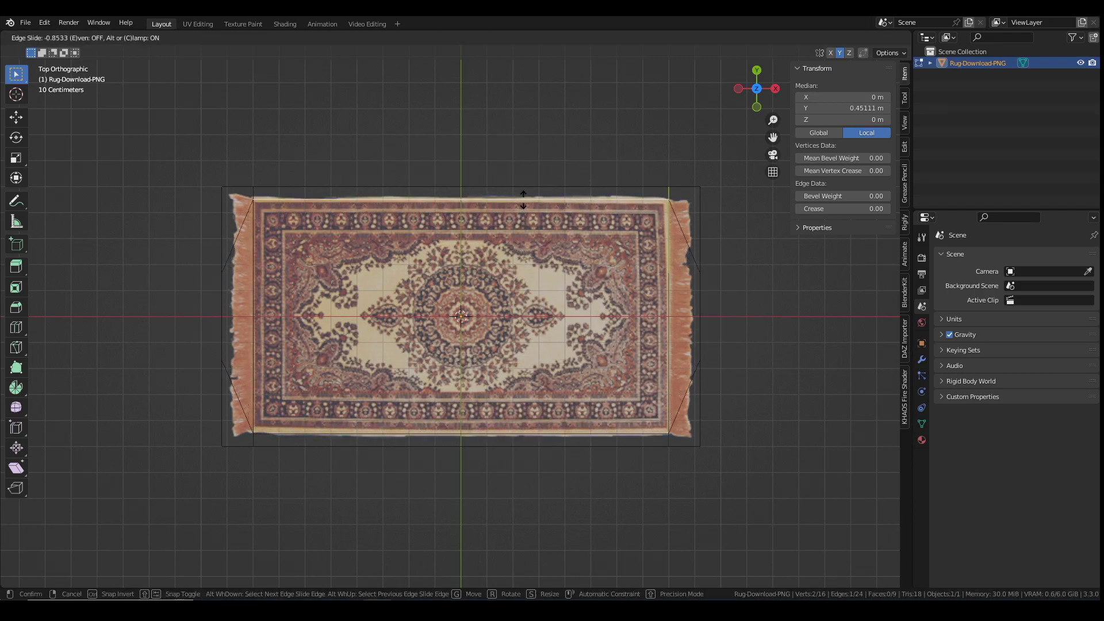
click(523, 199)
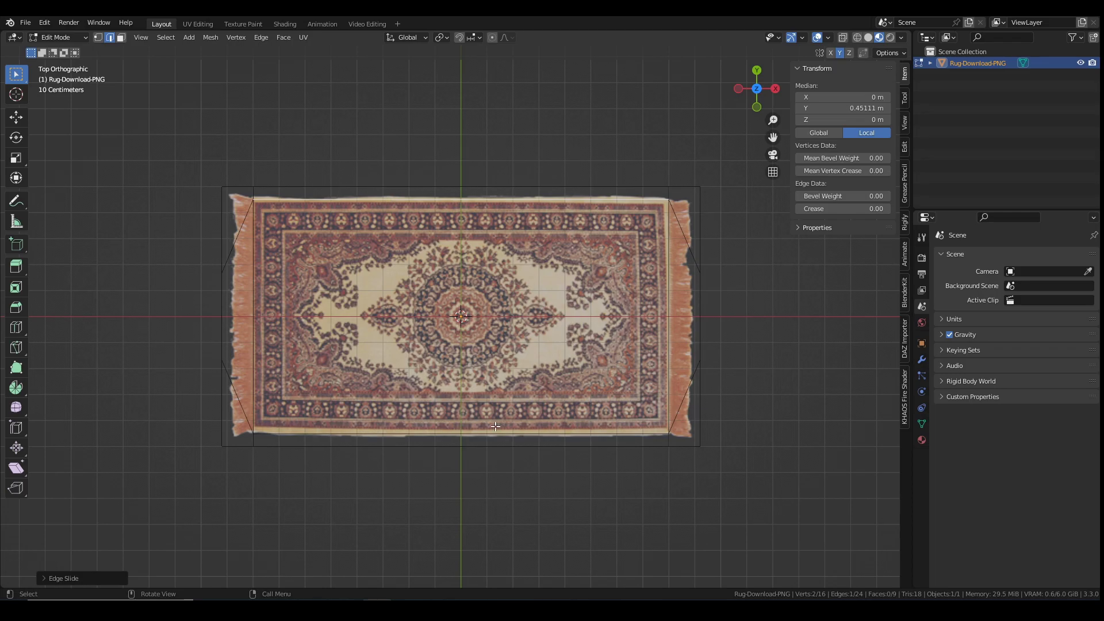
Select the large central rug face, invert the selection and delete the surrounding border and fringe faces
key(3)
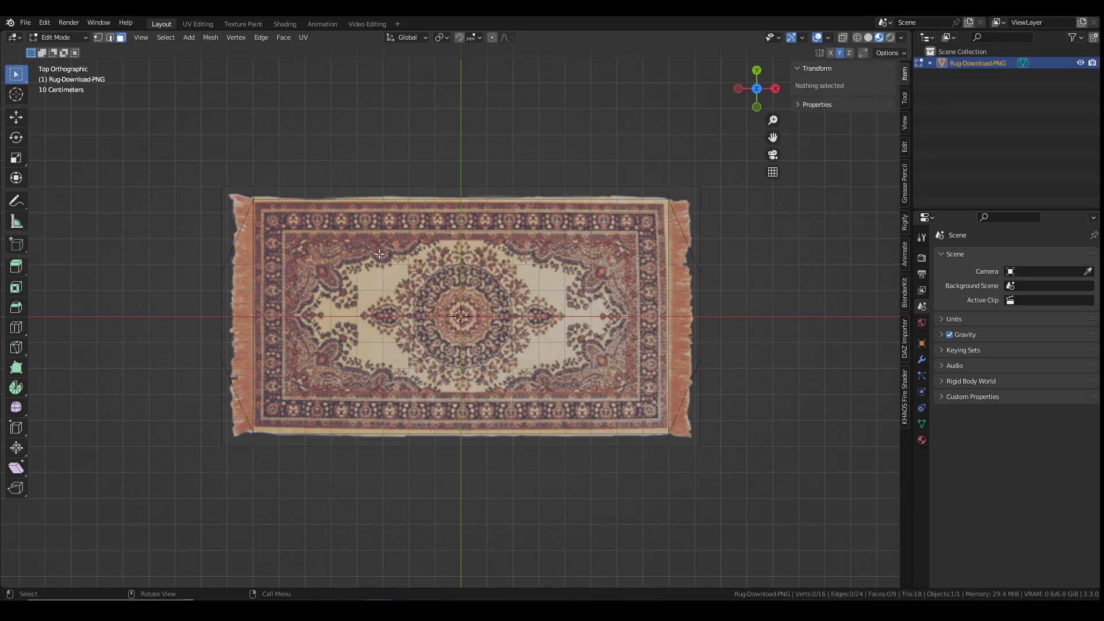
click(406, 288)
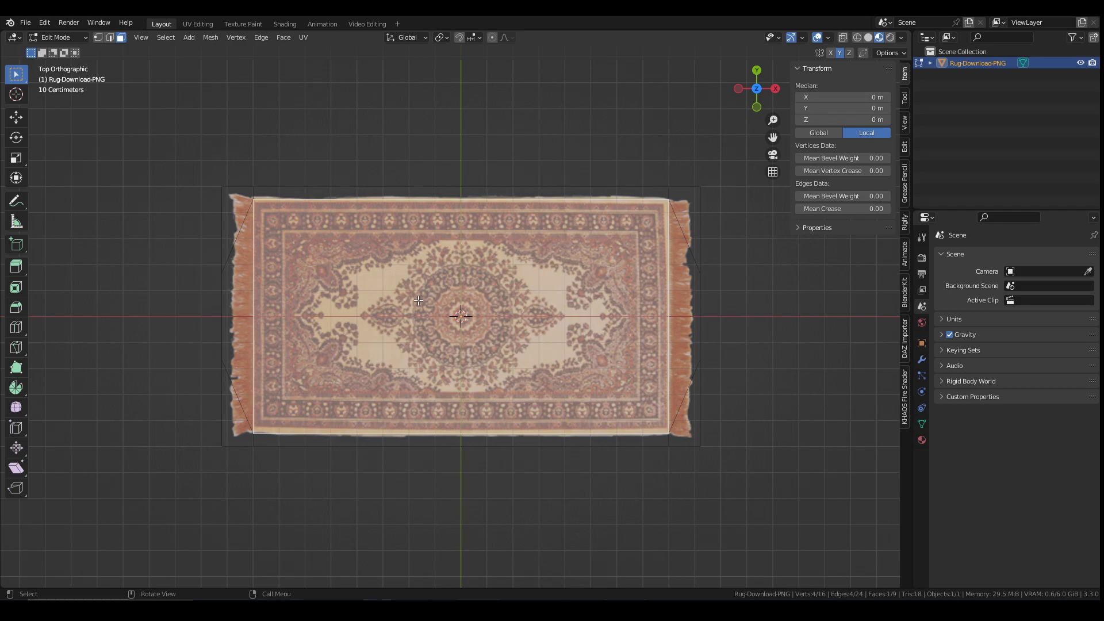
key(ctrl+i)
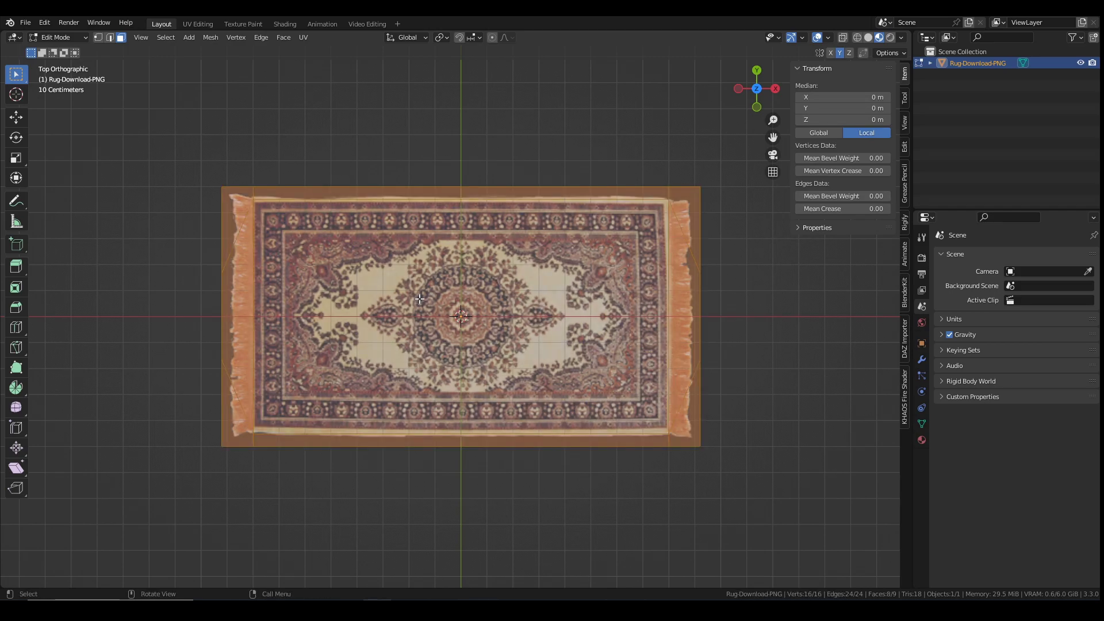
key(x)
click(419, 298)
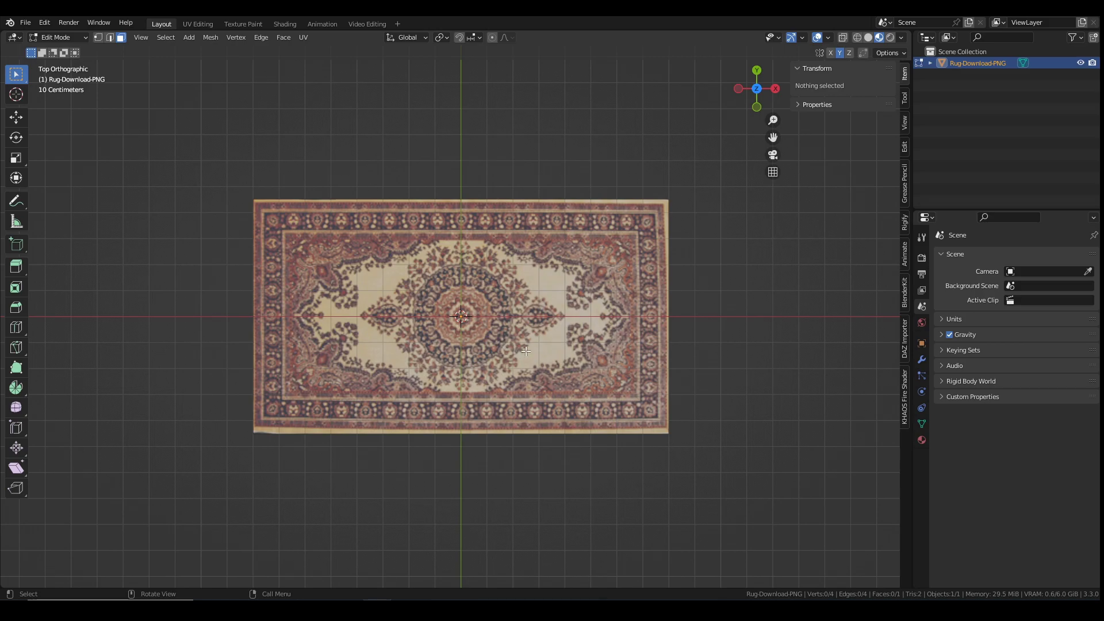
Leave mesh editing, scale the rug uniformly to about 2.5 m by 1.41 m, and apply its scale
key(Tab)
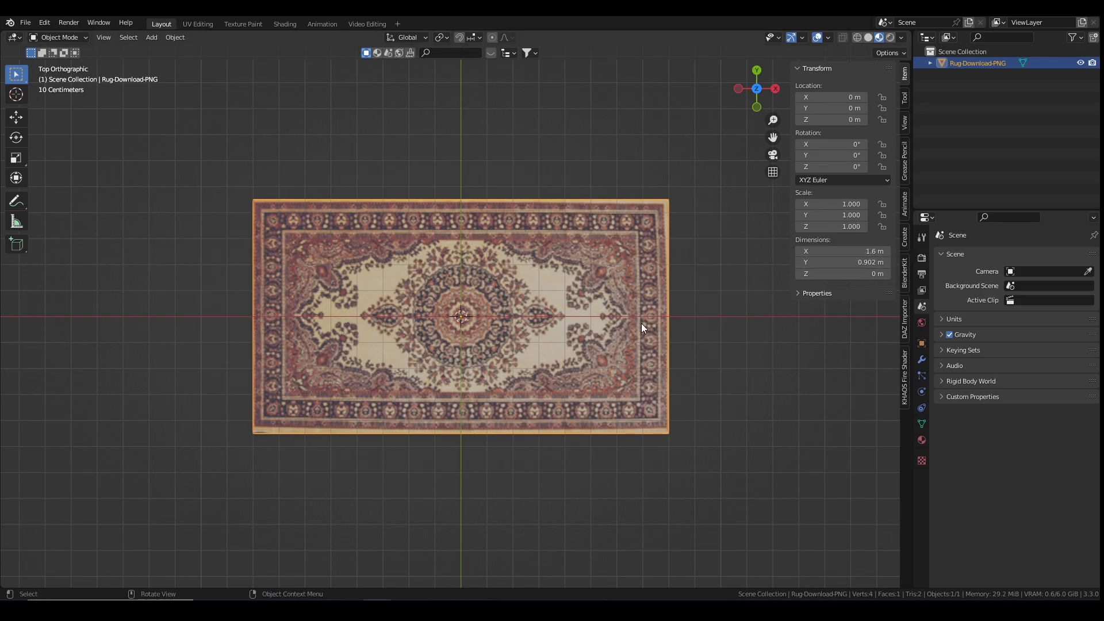
middle_drag(588, 323, 584, 361)
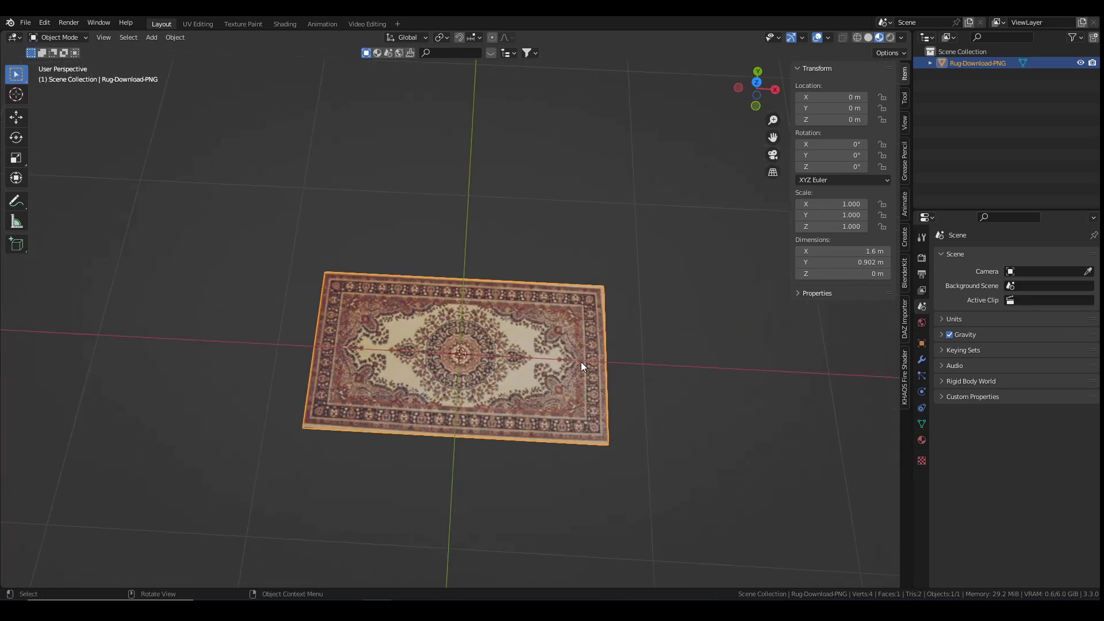
key(s)
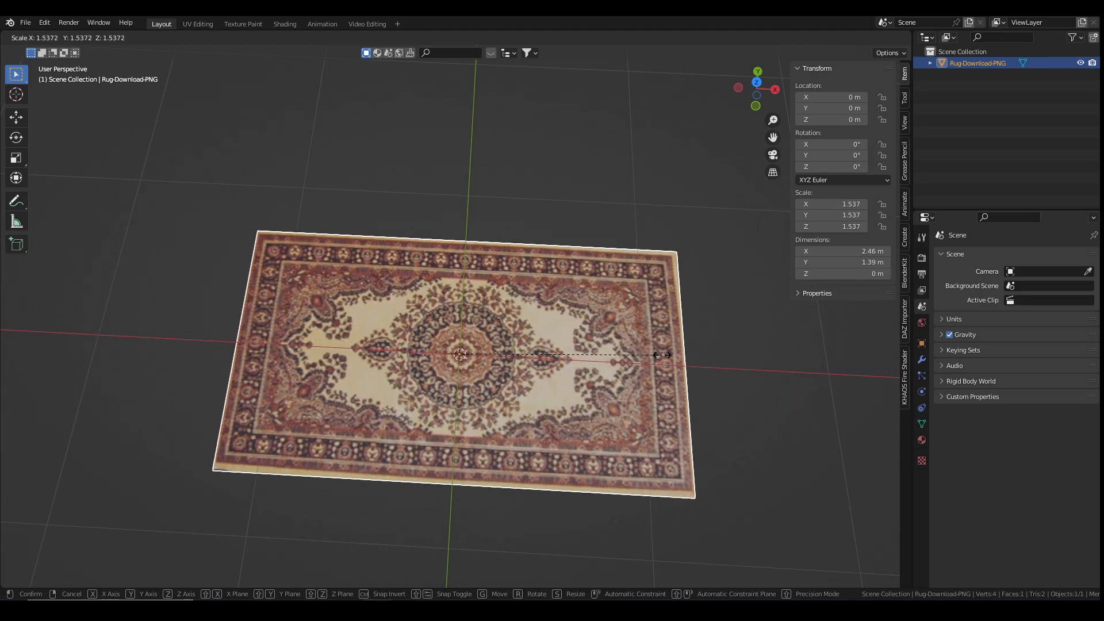
click(662, 354)
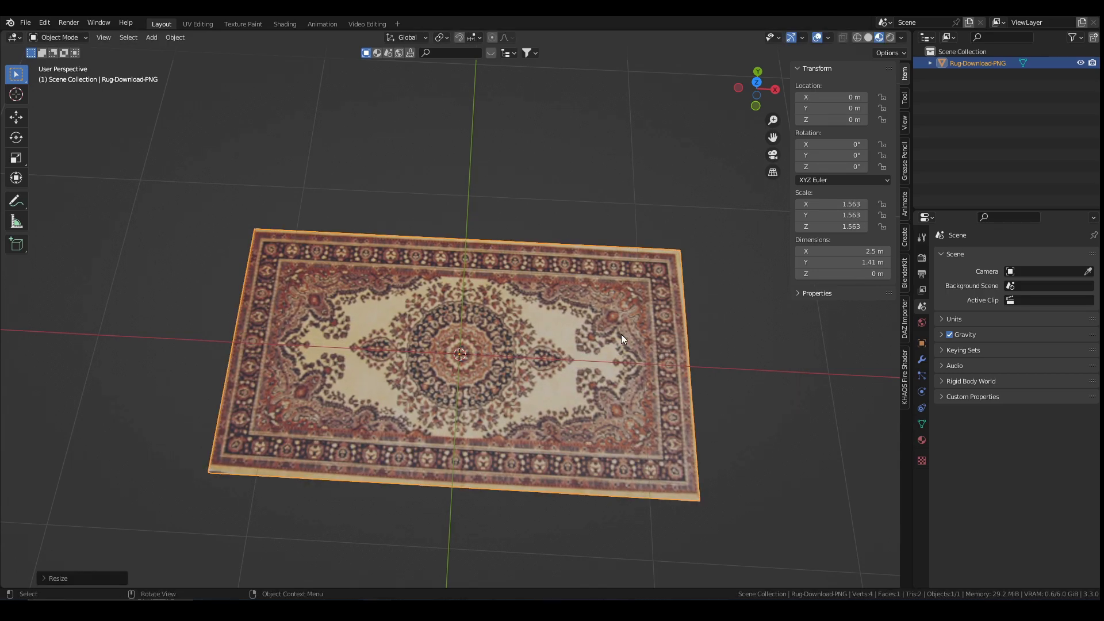
key(ctrl+a)
click(588, 373)
Add a Hair particle system to the rug with a hair length of 0.02 m
click(922, 377)
click(1094, 258)
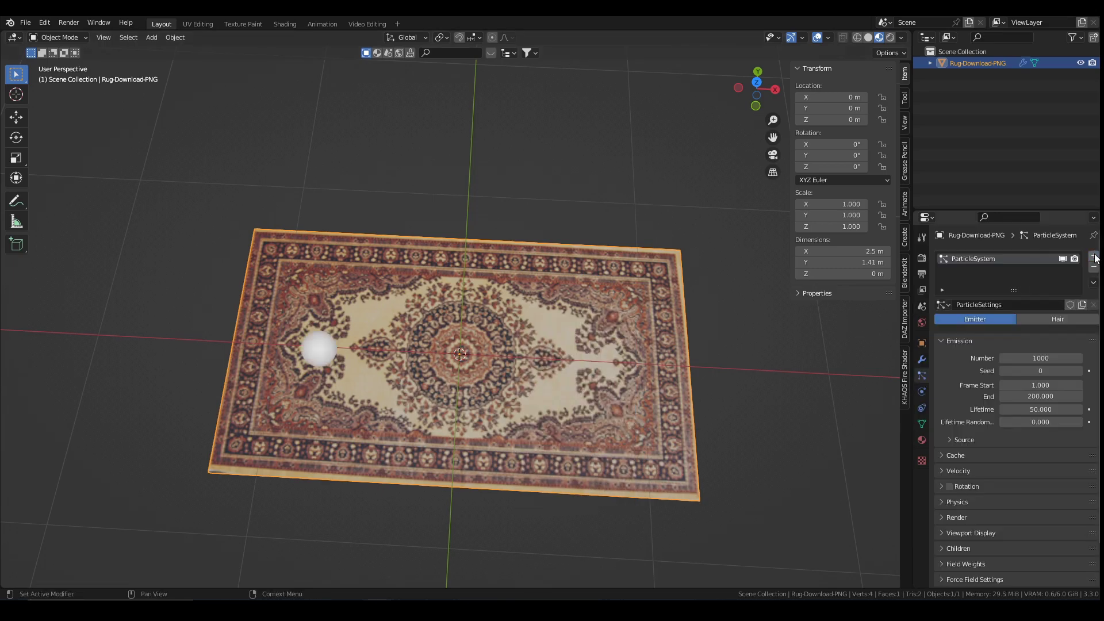
click(1050, 319)
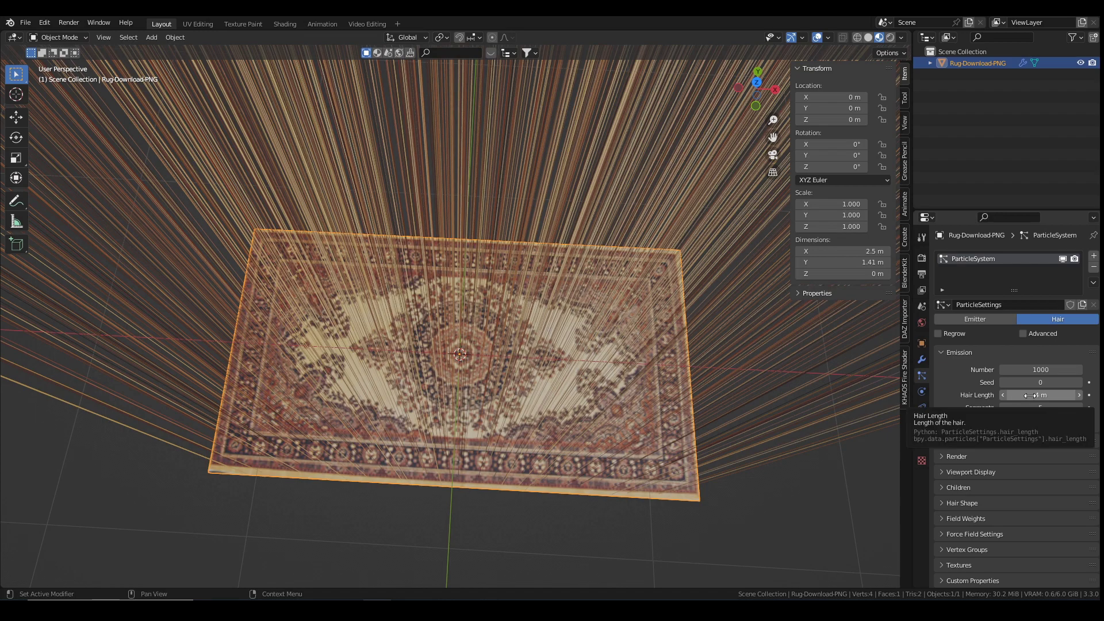
click(1029, 395)
key(BackSpace)
text(.02)
key(Return)
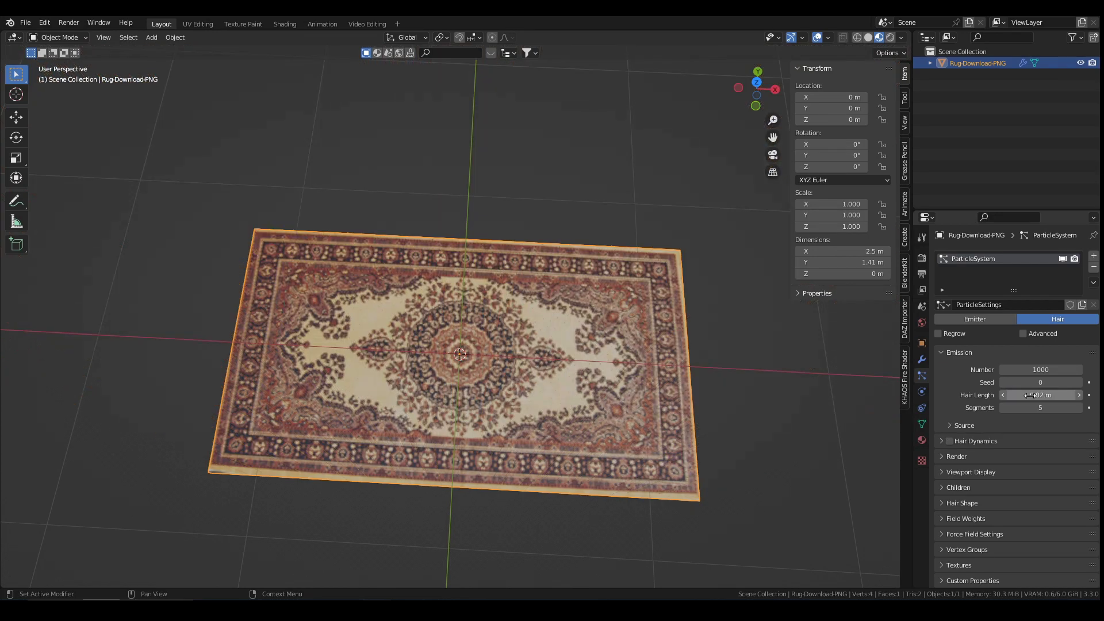
Switch the viewport to rendered shading to preview the hairs on the rug from a low angle
middle_drag(840, 384, 613, 268)
scroll(615, 374, up, 3)
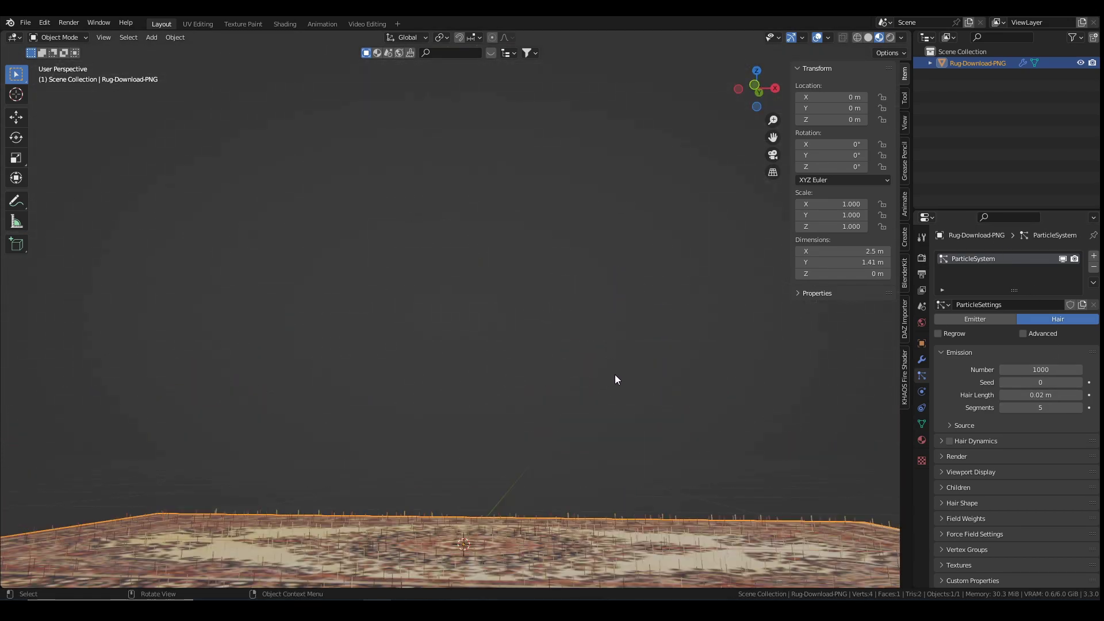
scroll(615, 374, down, 1)
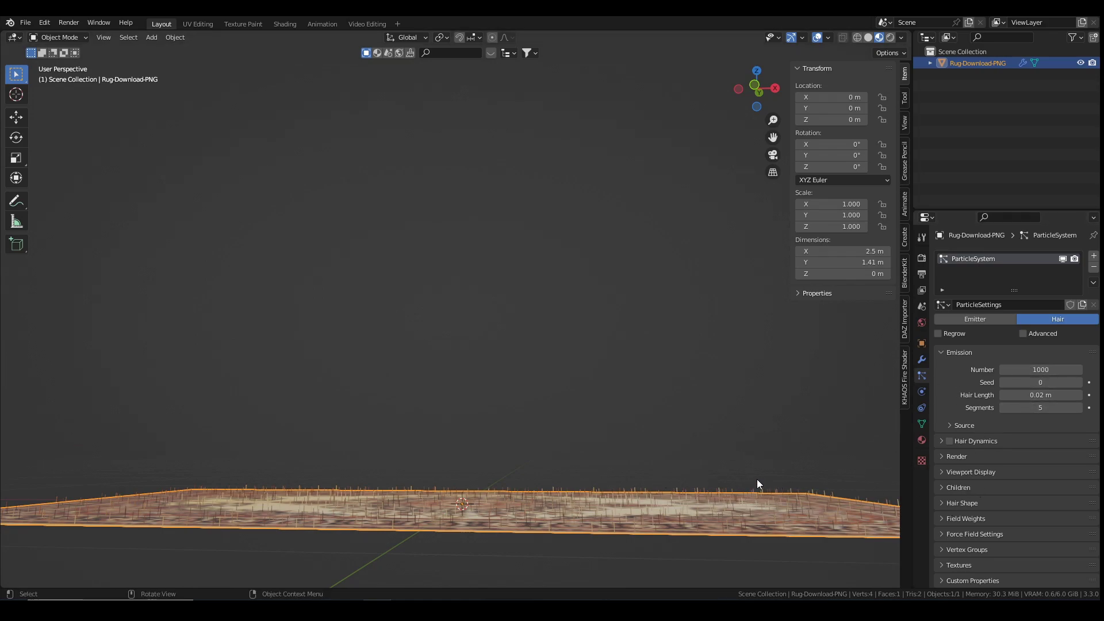
click(890, 38)
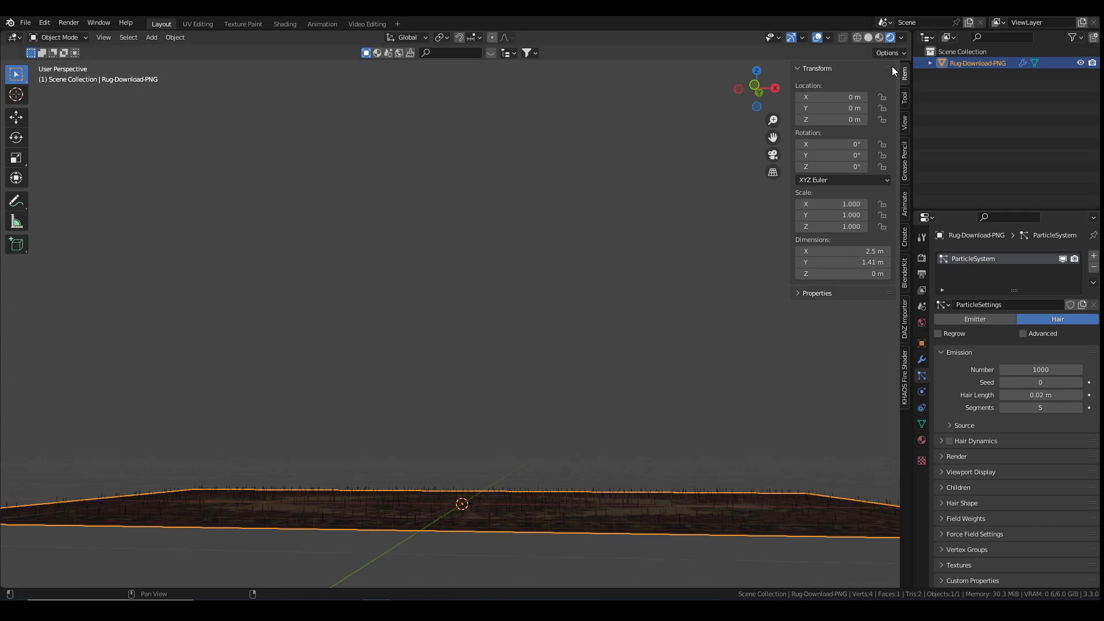
middle_drag(546, 385, 555, 412)
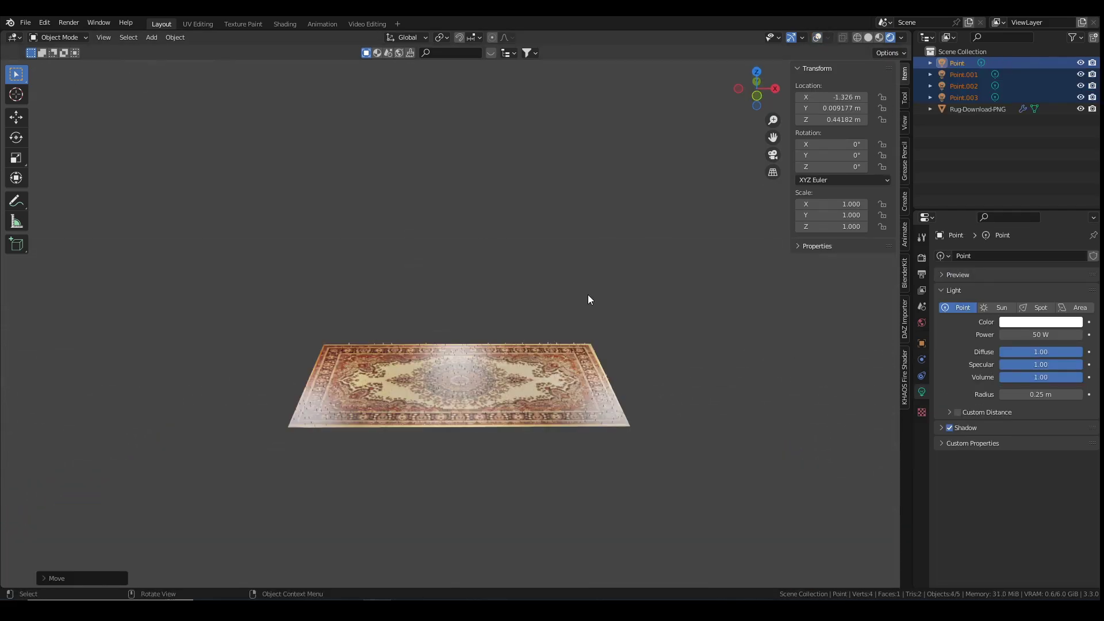
Raise the four selected point lights vertically above the rug to a height of about 0.90 m
middle_drag(588, 292, 587, 340)
scroll(587, 339, up, 5)
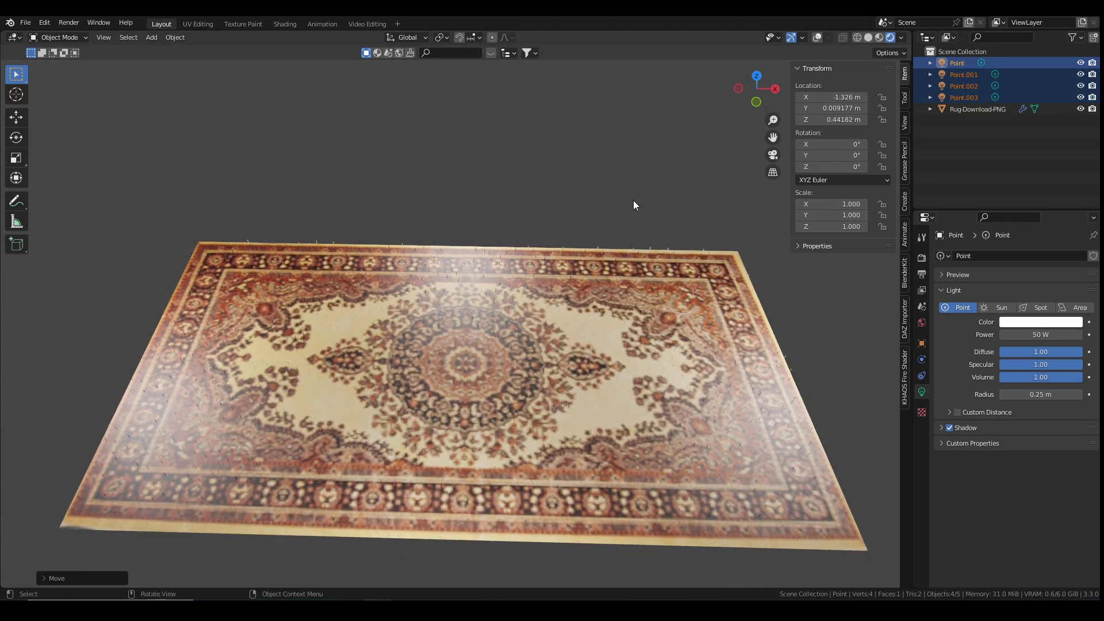
key(g)
key(z)
click(640, 129)
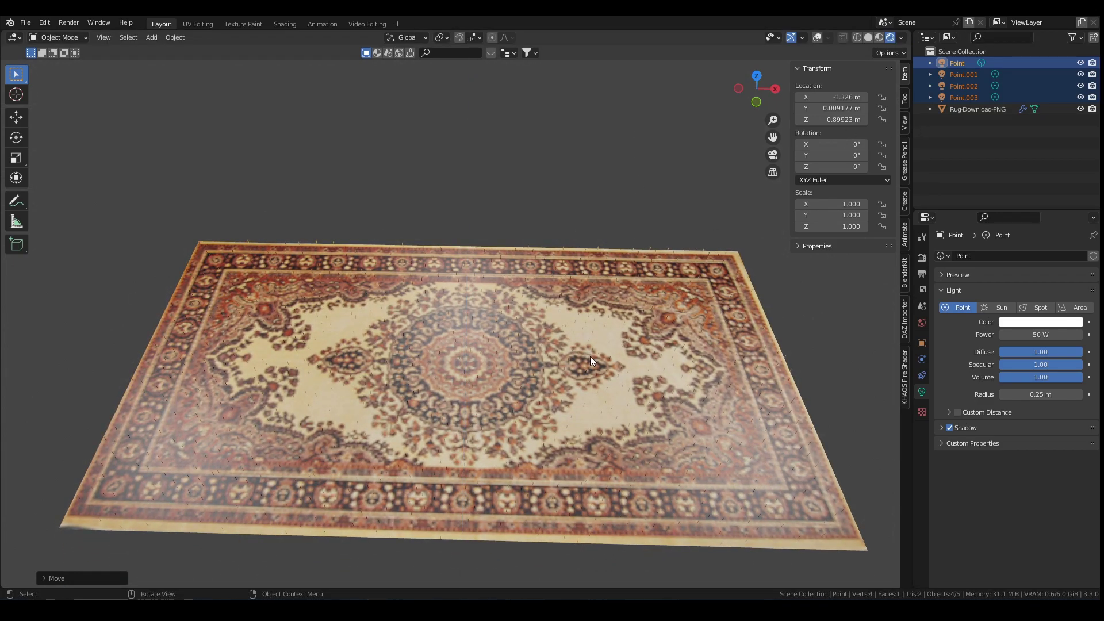
Set the render engine to Cycles with GPU Compute as the device and view the rug's hairs
click(920, 257)
click(1030, 254)
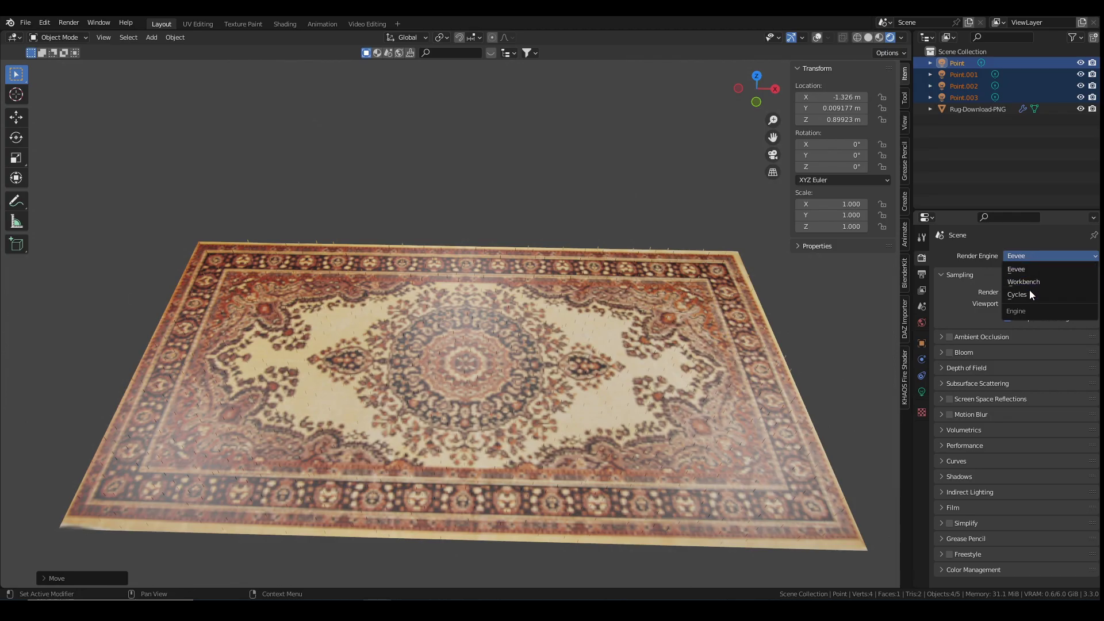
click(1029, 289)
scroll(486, 419, up, 3)
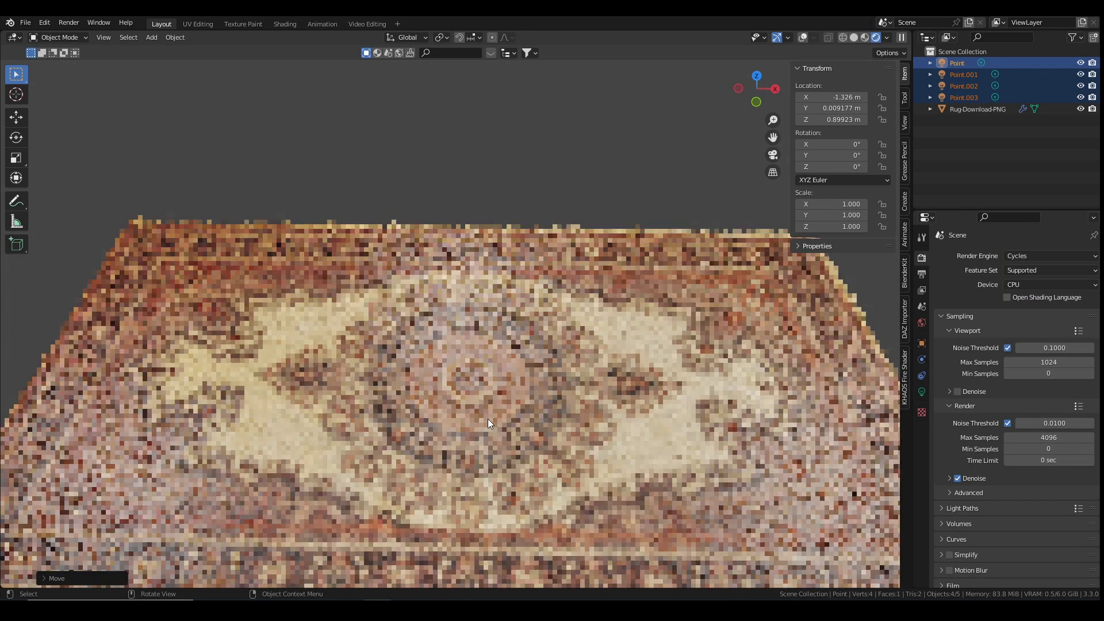
click(1014, 286)
click(1028, 281)
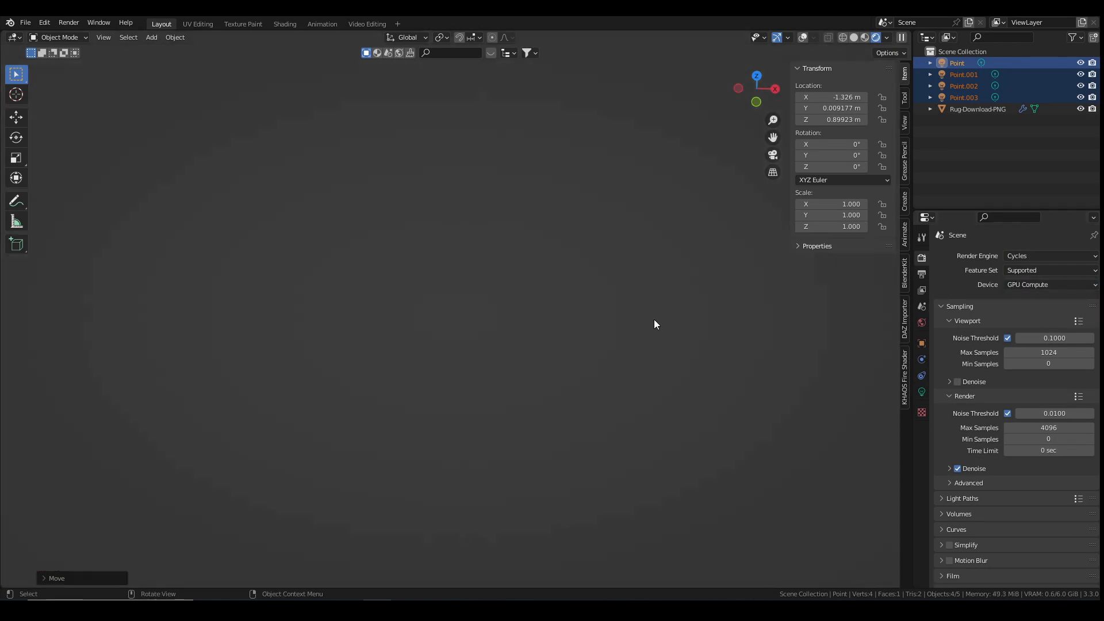
middle_drag(650, 340, 653, 292)
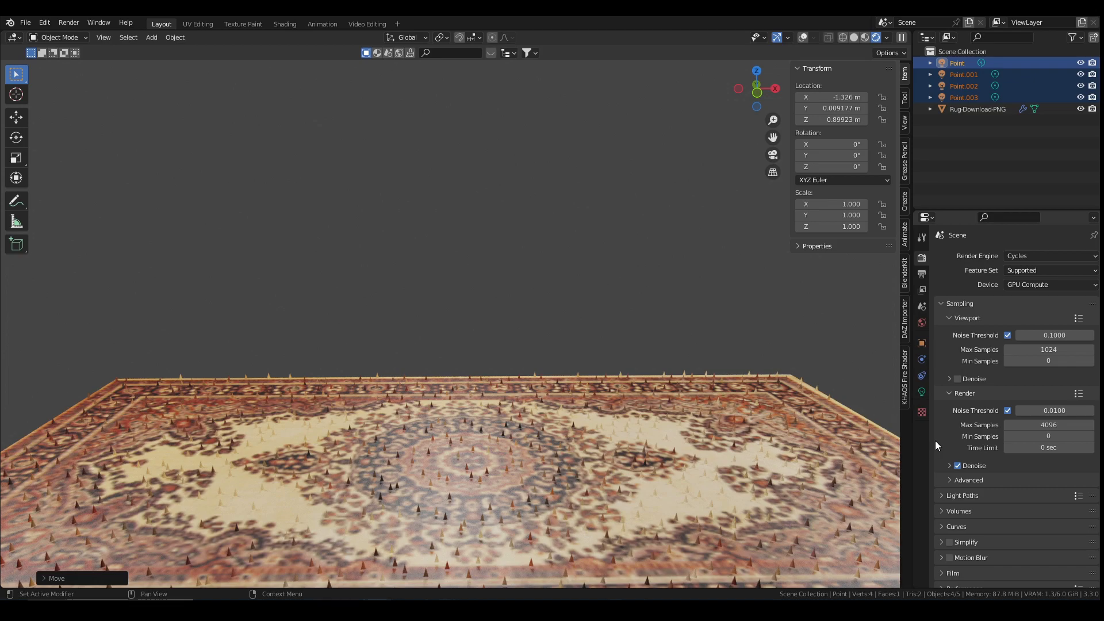
scroll(973, 433, down, 3)
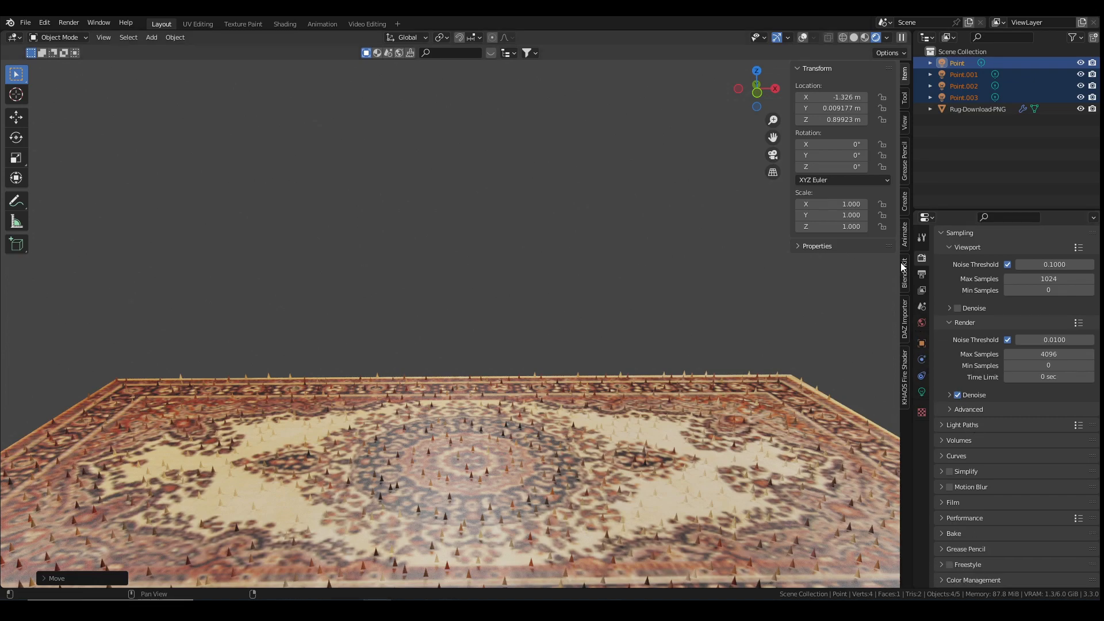
Select the rug and set both the root and tip diameters of its hair shape to 0.1 m
click(746, 424)
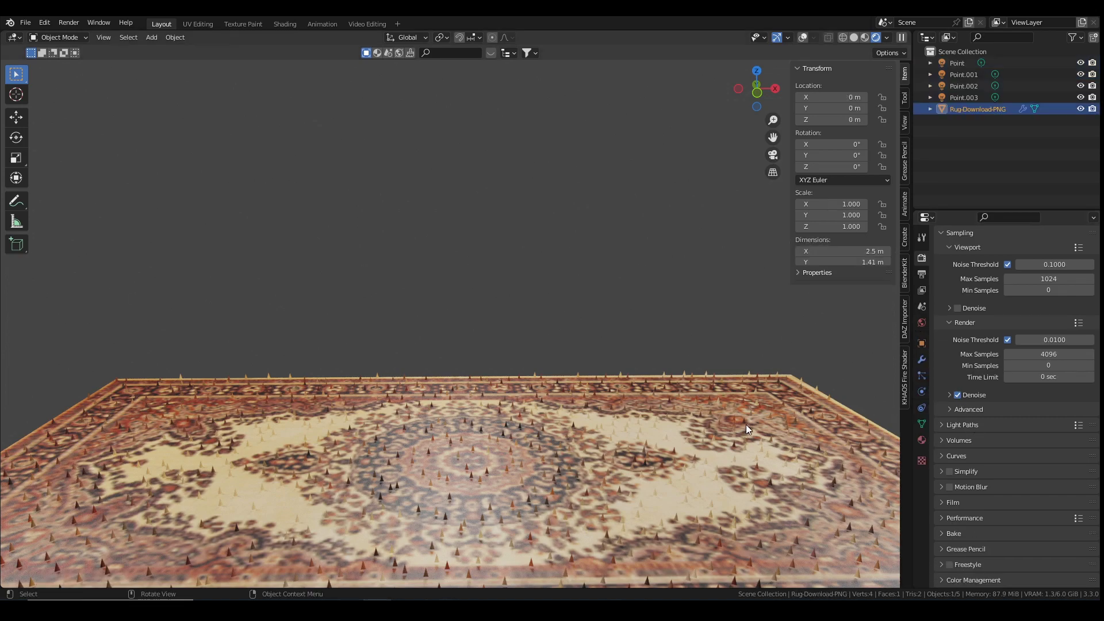
click(920, 375)
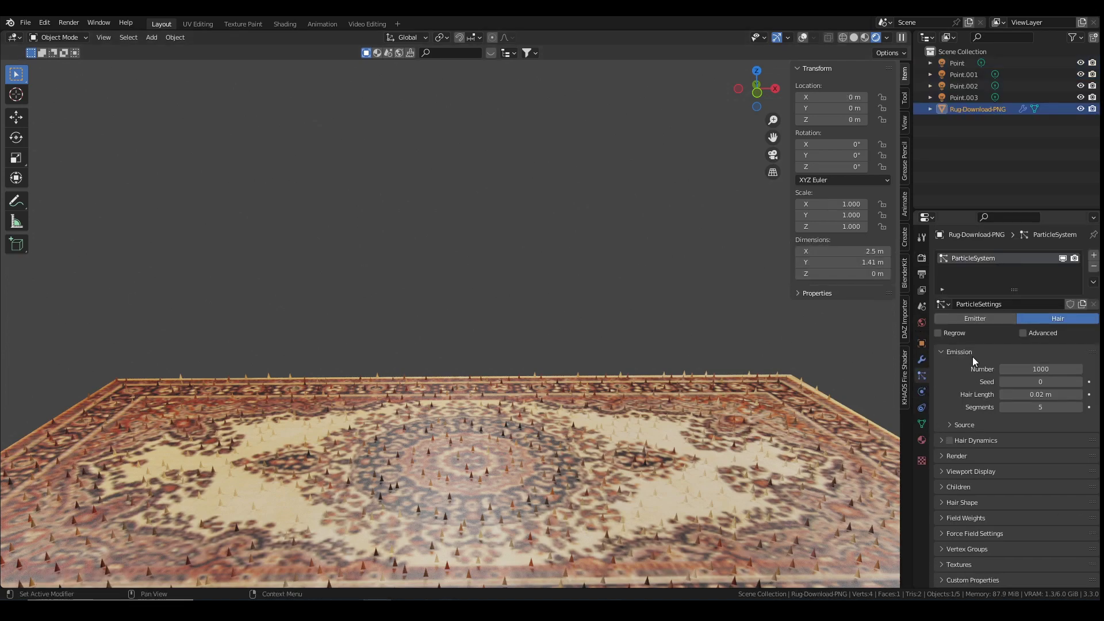
click(946, 503)
scroll(1000, 464, down, 3)
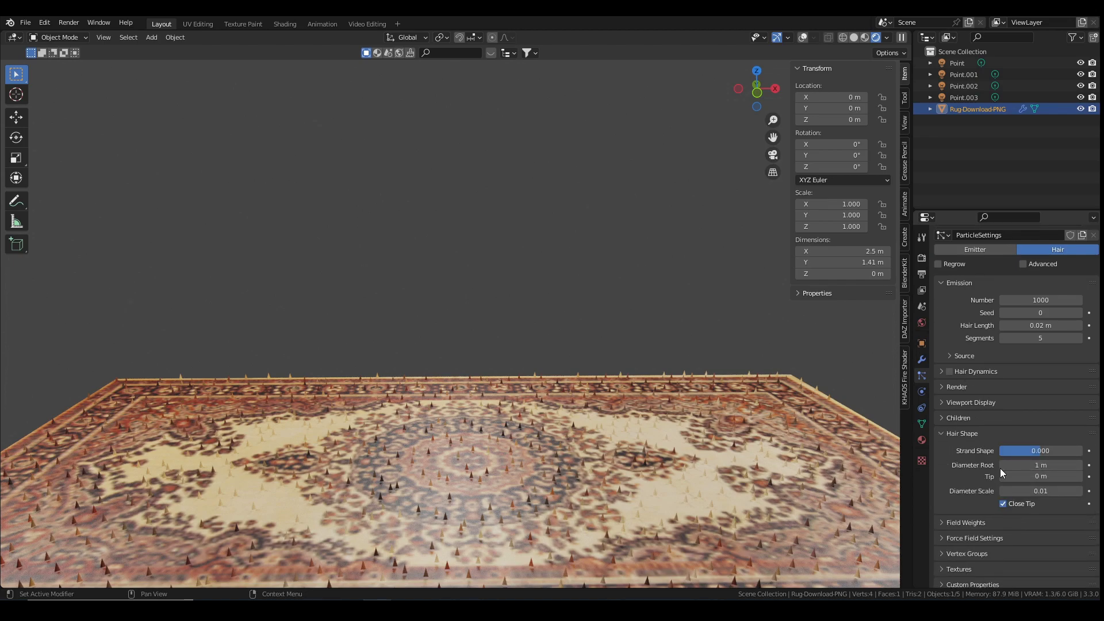
click(1035, 465)
text(0.1)
key(Return)
click(1032, 477)
text(0.1)
key(Return)
middle_drag(670, 504, 633, 415)
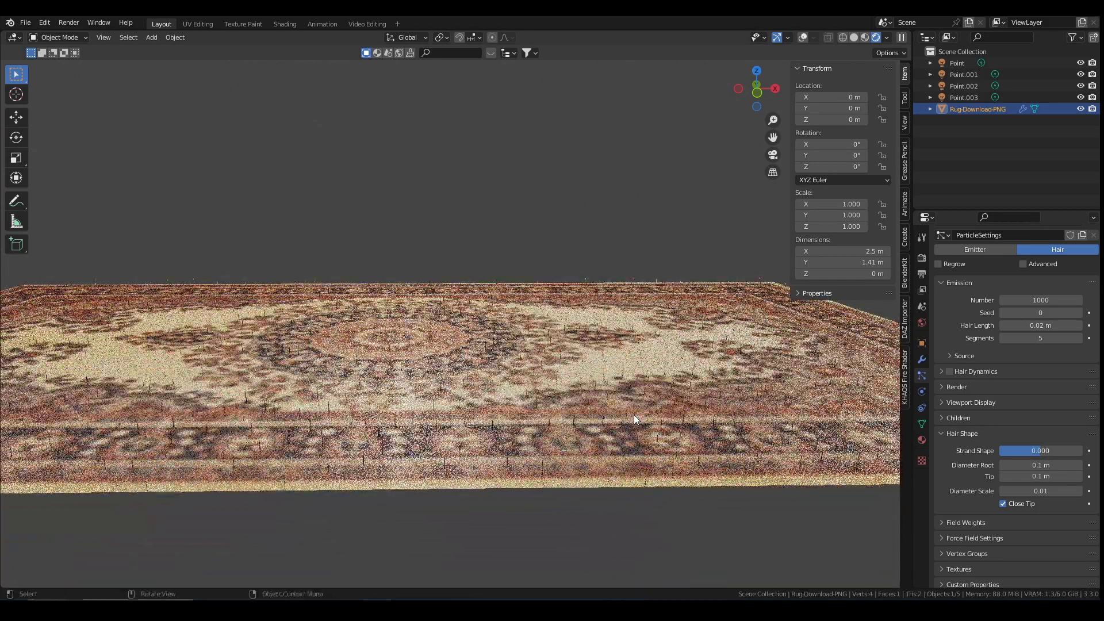
scroll(634, 415, up, 1)
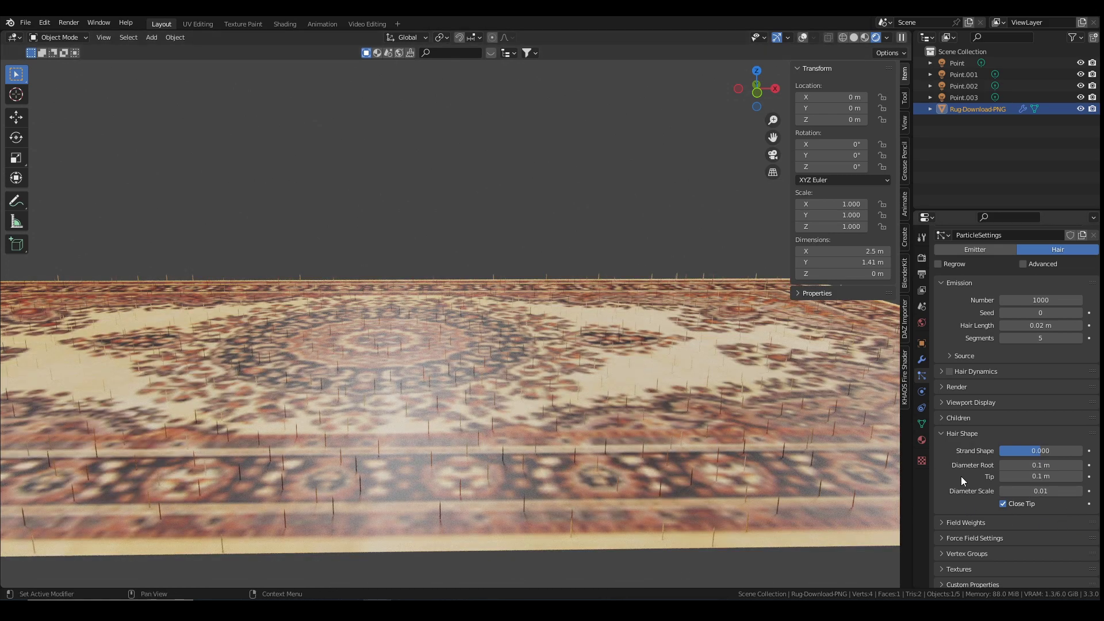
Set the Diameter Scale of the rug's hair shape to 0.04
click(1078, 490)
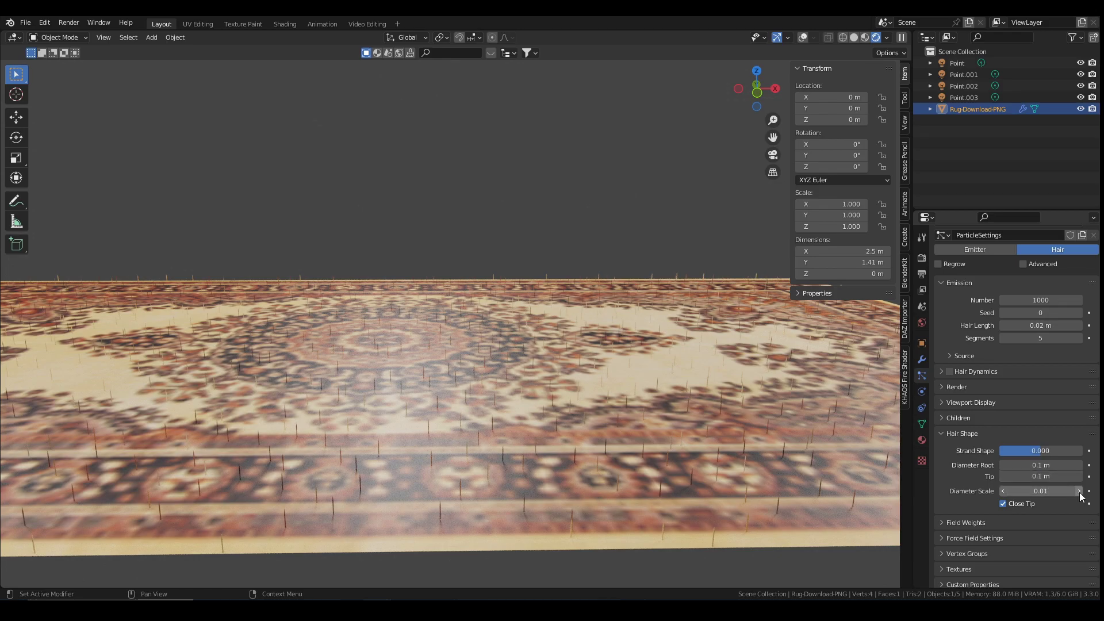
click(1079, 491)
click(1079, 490)
click(1079, 490)
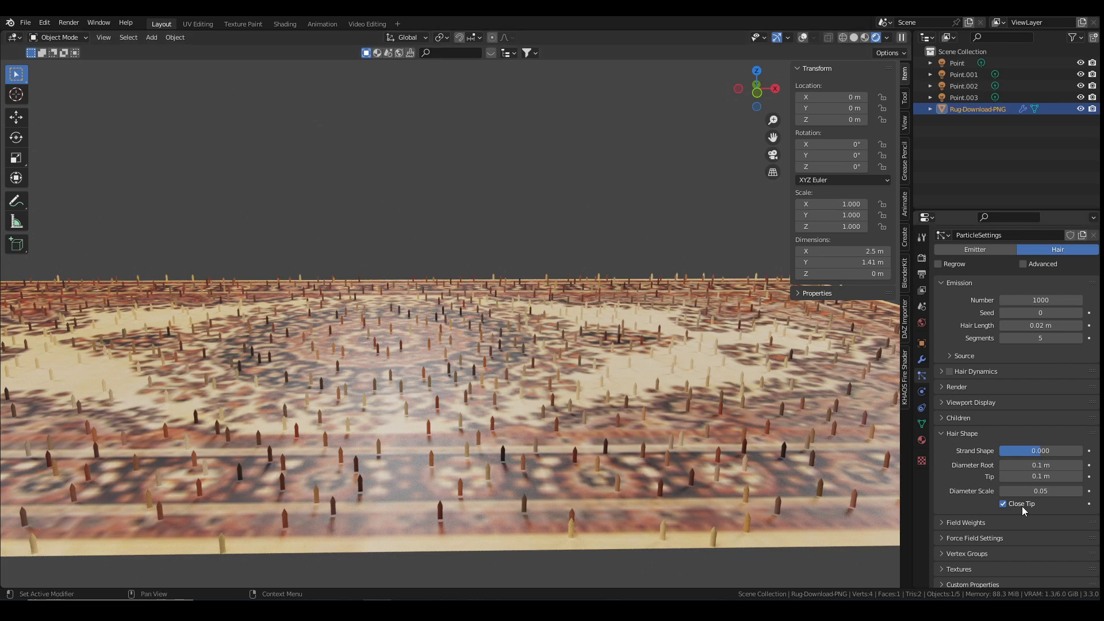
click(1042, 490)
text(.04)
key(Return)
Enable Interpolated children for the rug's hair and set their display amount to 100
click(946, 417)
click(1062, 434)
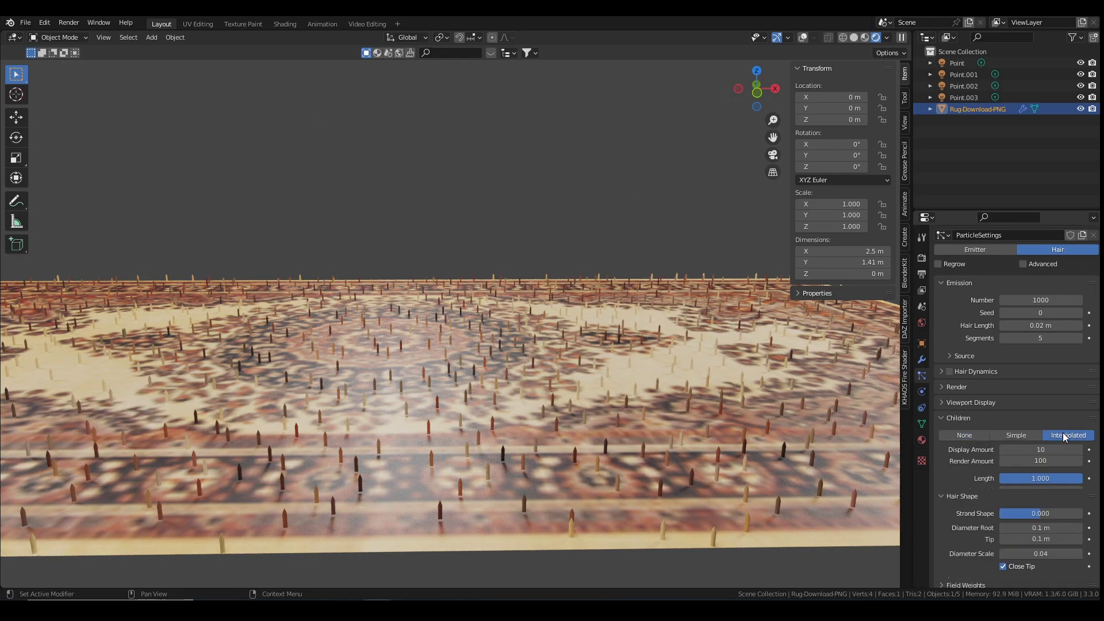
scroll(702, 393, up, 3)
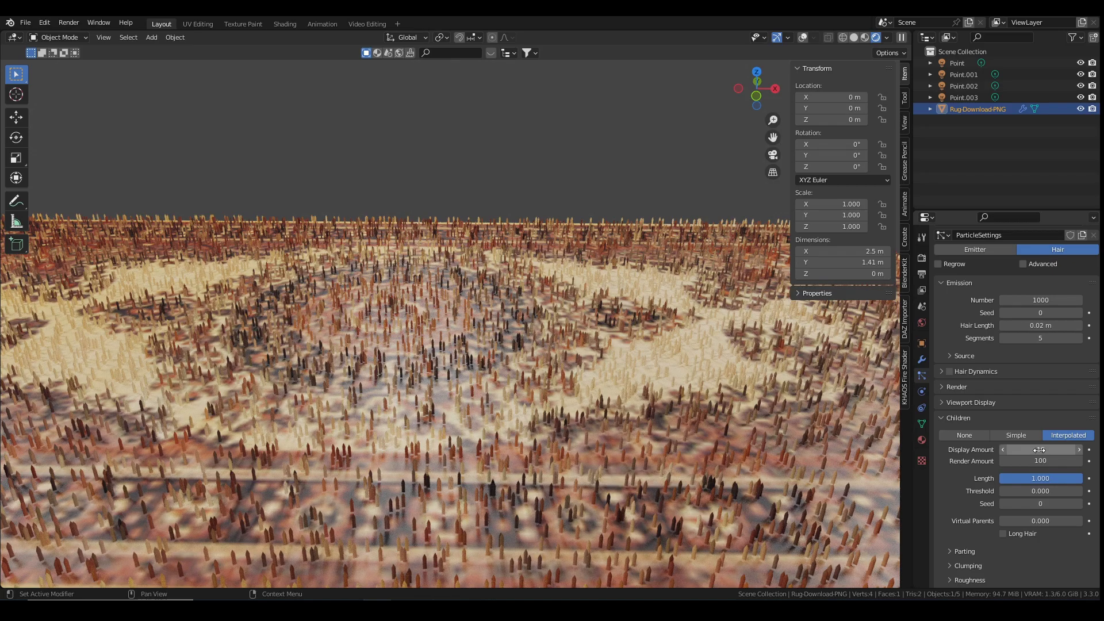
click(1039, 450)
text(100)
key(Return)
middle_drag(605, 436, 605, 446)
Try hair emission numbers of 2000 and 3000 on the rug to make the pile denser
scroll(974, 401, up, 3)
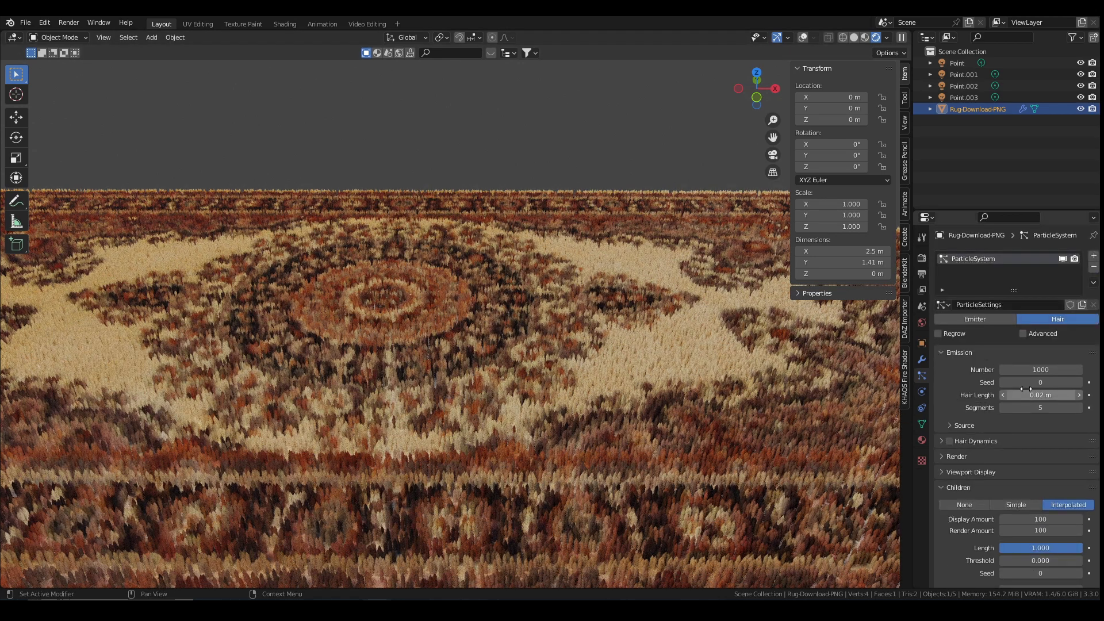
click(1038, 370)
text(2000)
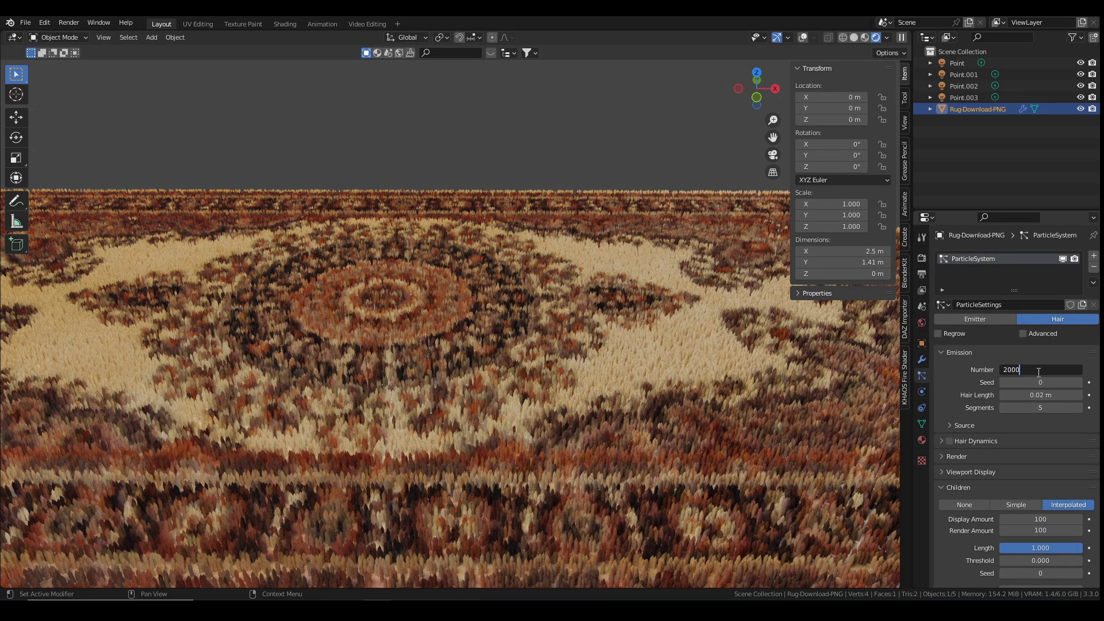
key(Return)
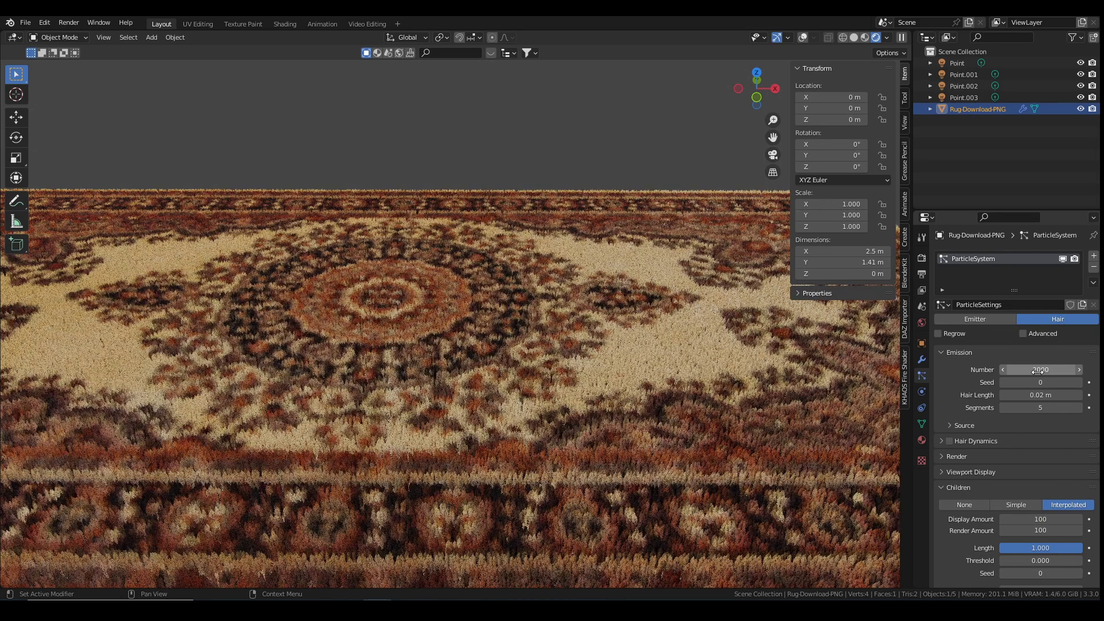
click(1038, 371)
text(3000)
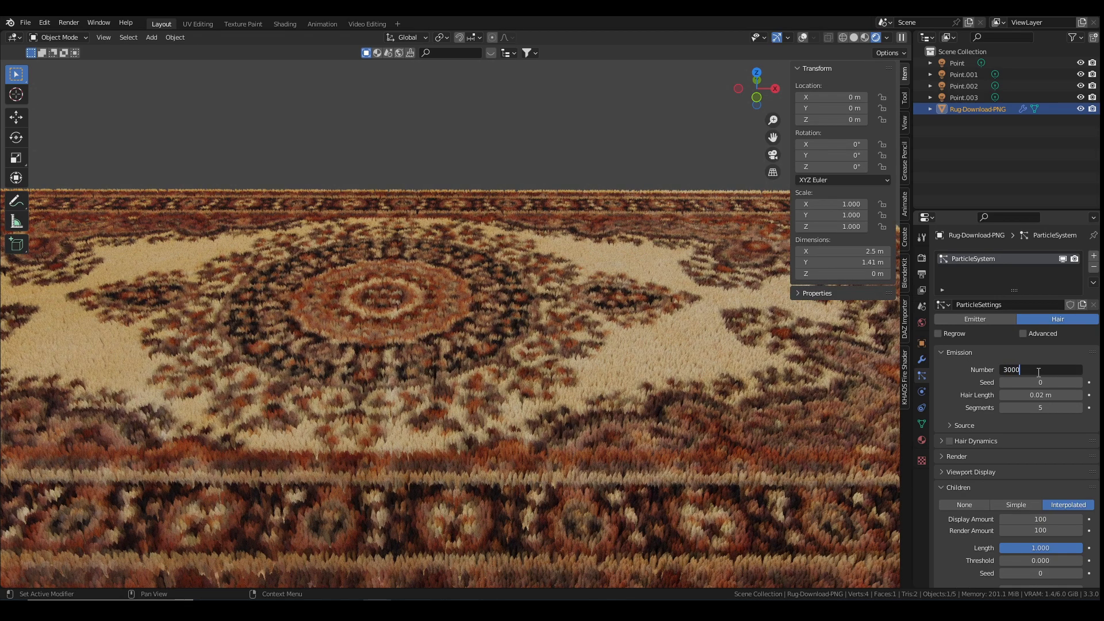
key(Return)
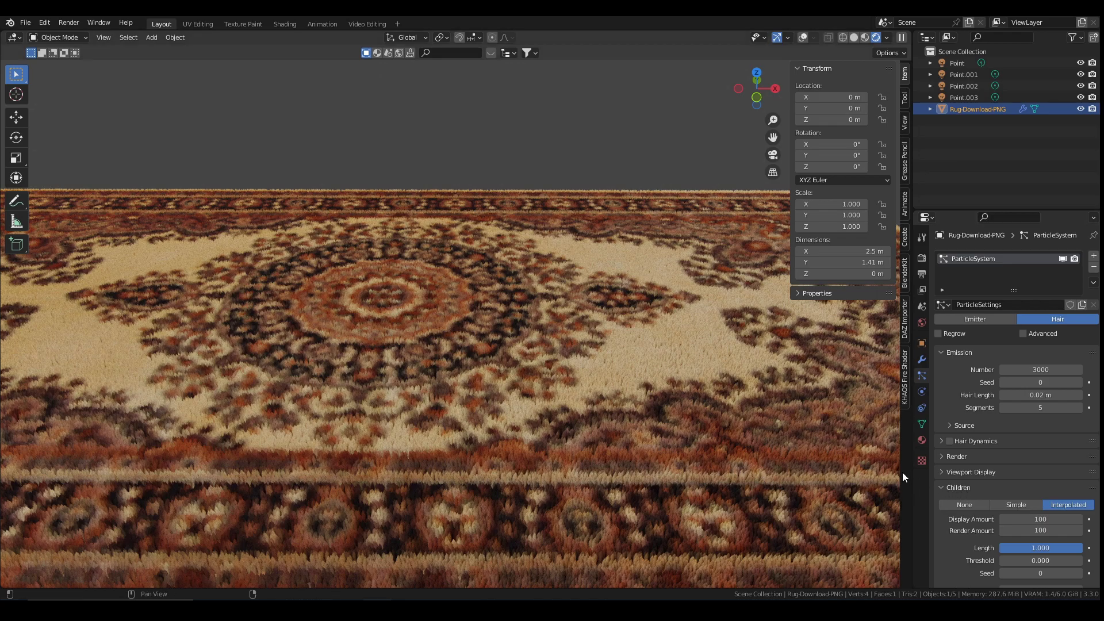
Set the rug's hair emission number to 5000 and view the rug's pile from farther away
click(1042, 369)
text(5000)
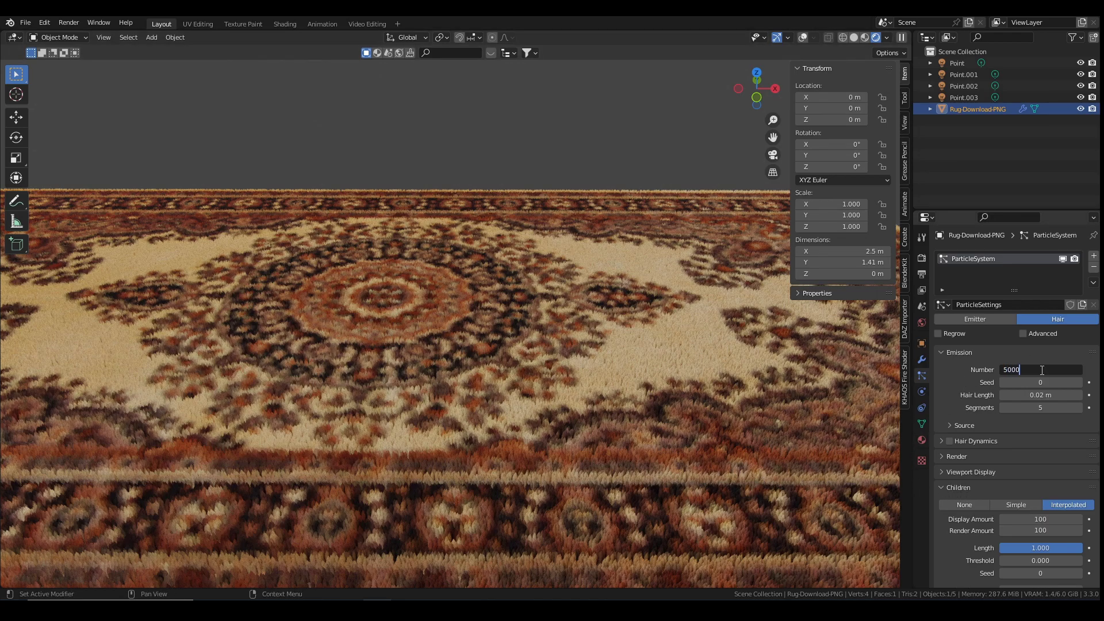
key(Return)
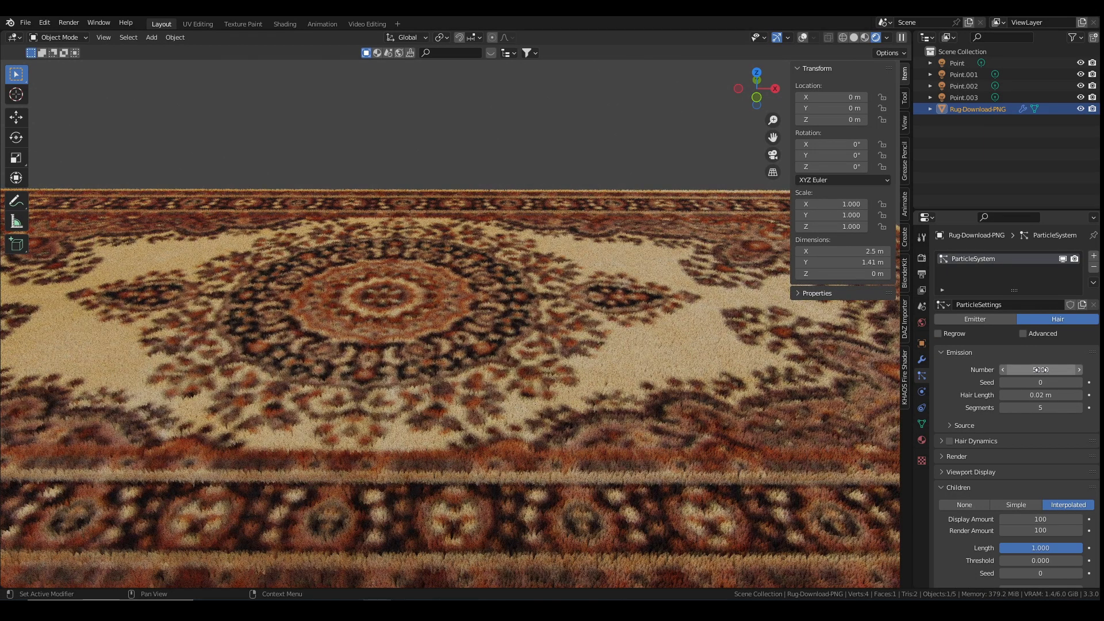
scroll(598, 423, down, 4)
middle_drag(592, 418, 589, 442)
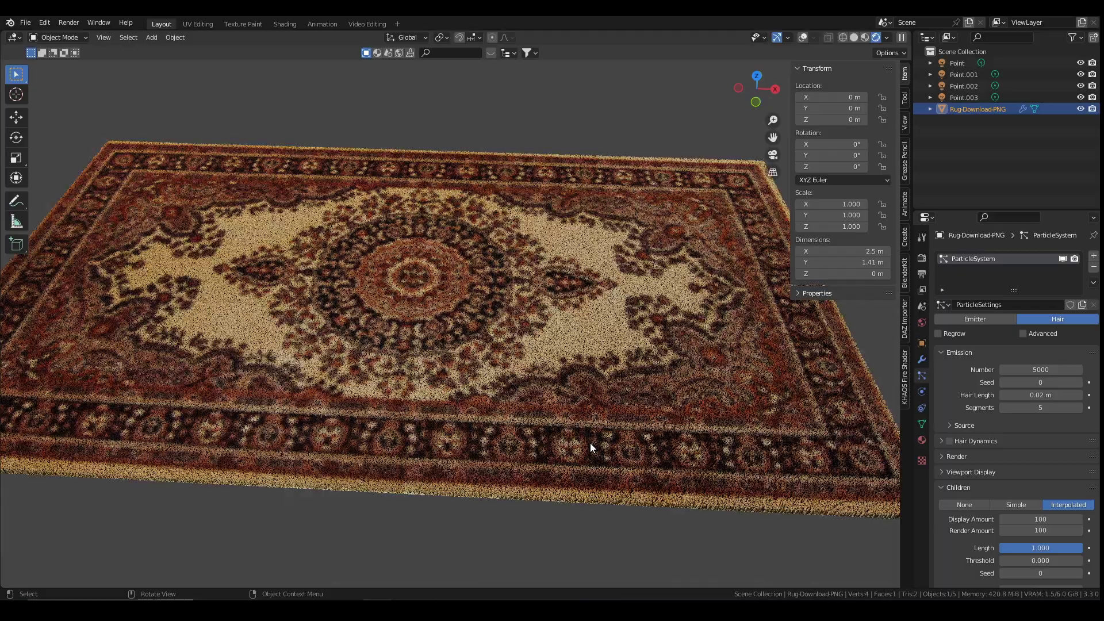
Inspect the rug's pile from low and distant angles, and set its hair Diameter Scale to 0.03
scroll(591, 443, up, 6)
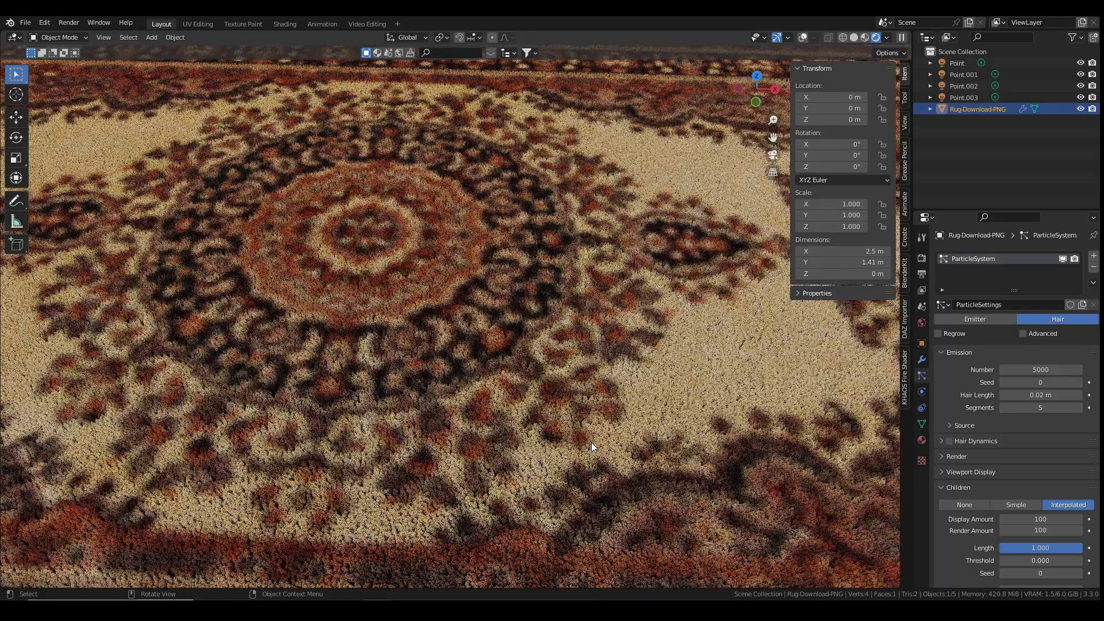
middle_drag(591, 443, 591, 409)
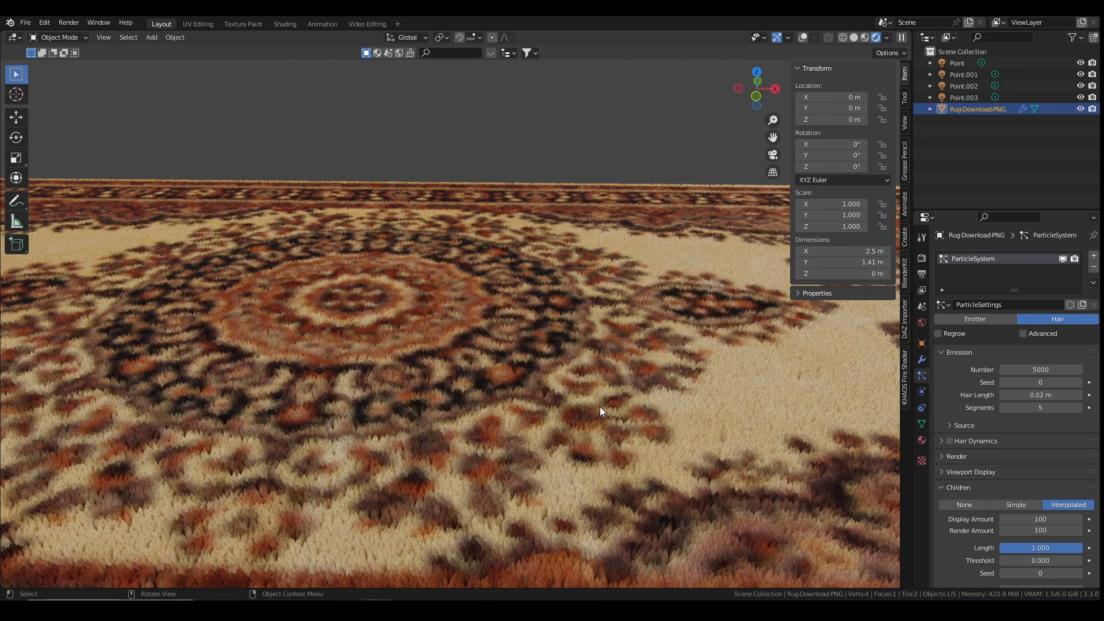
middle_drag(549, 433, 556, 408)
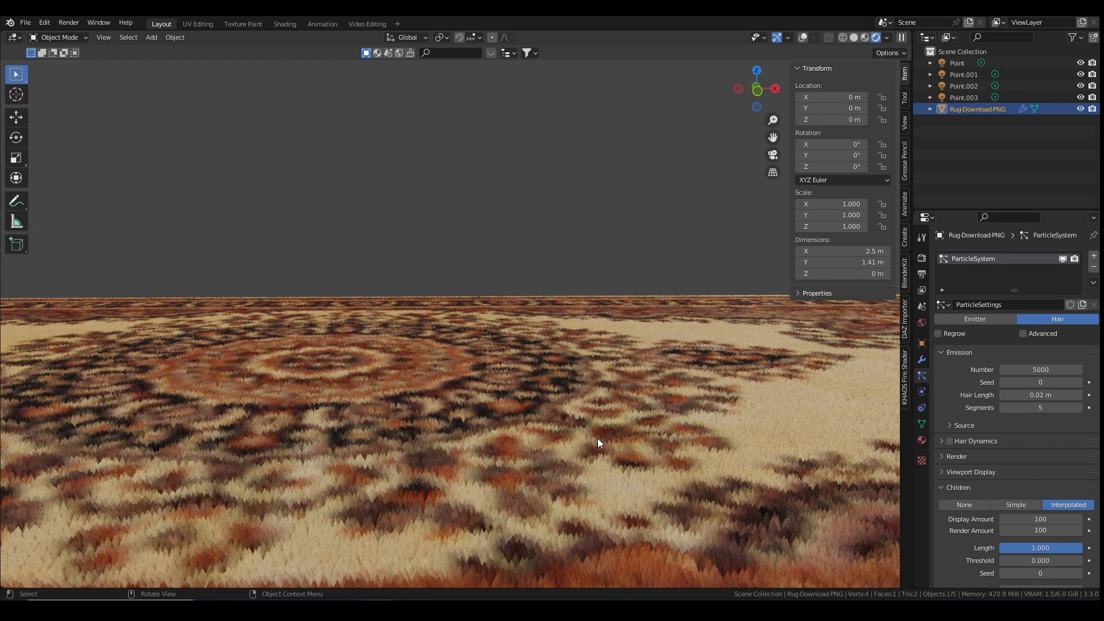
middle_drag(659, 426, 781, 427)
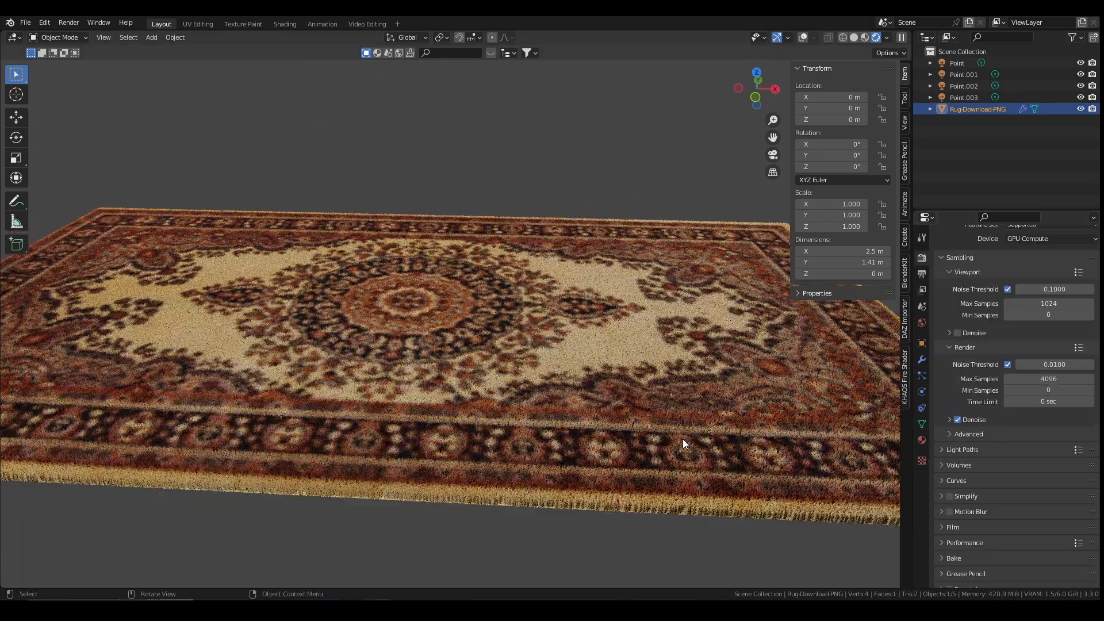
middle_drag(681, 439, 644, 432)
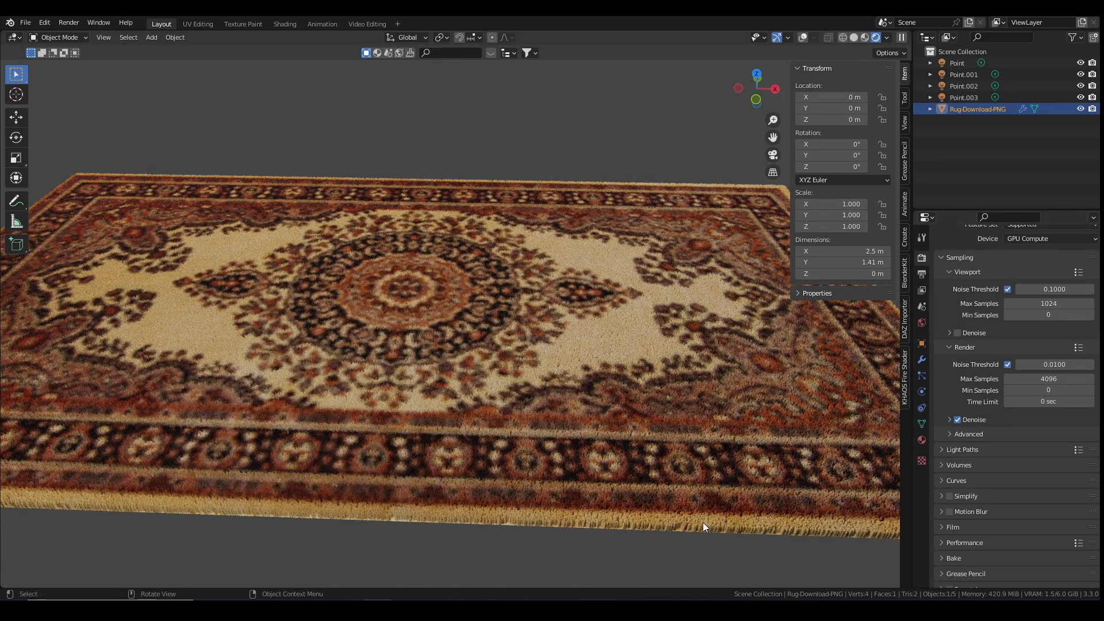
click(921, 377)
scroll(980, 482, down, 5)
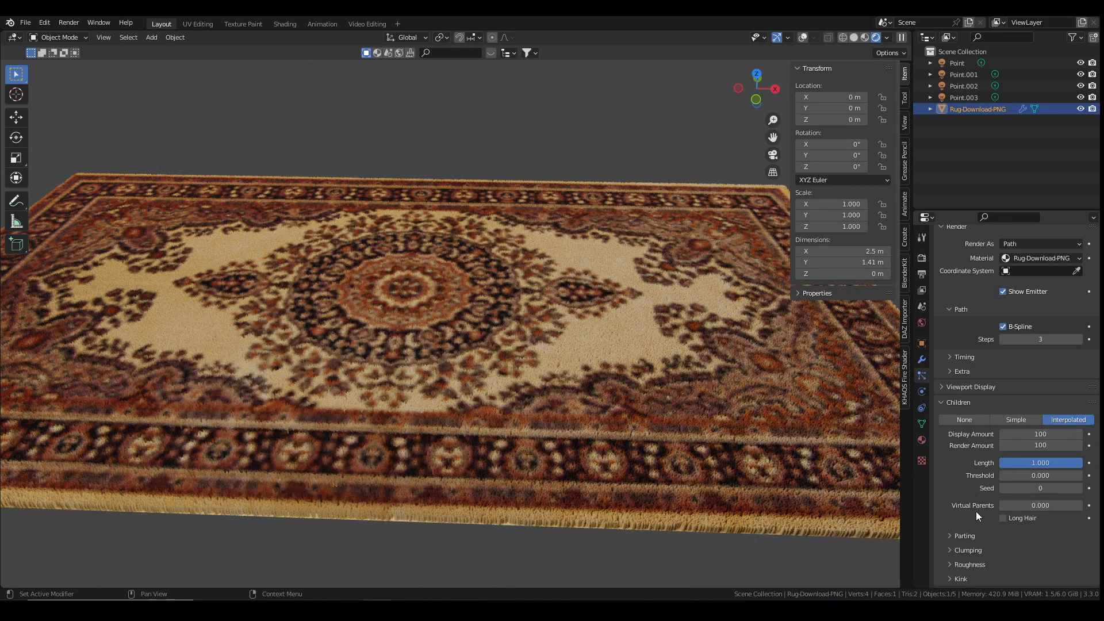
scroll(977, 511, down, 4)
click(1043, 559)
text(0.01)
key(Return)
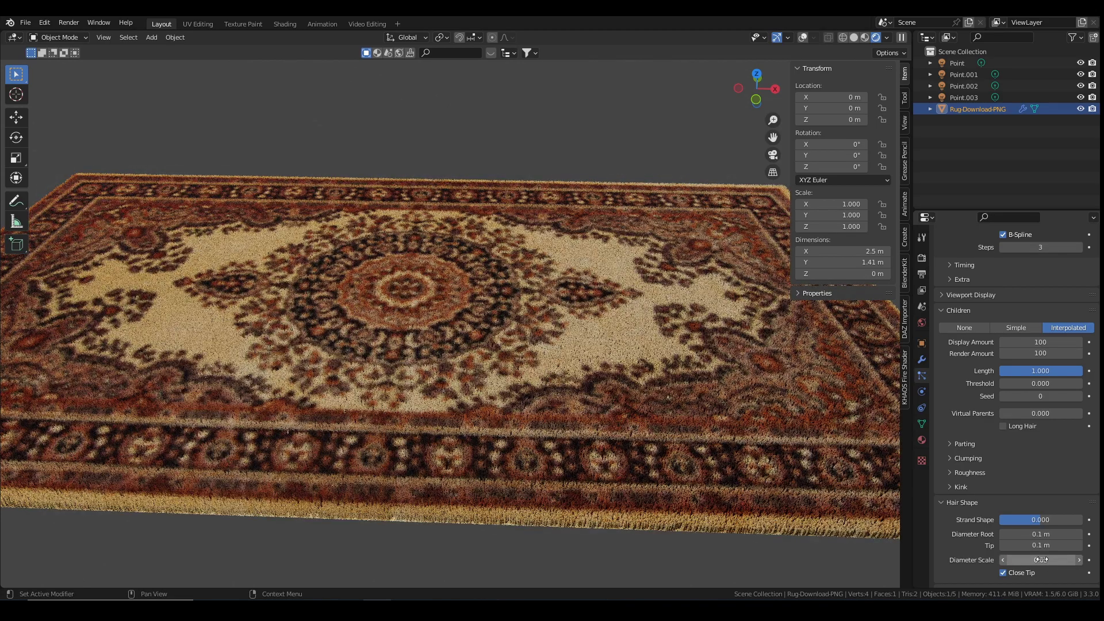
Raise the display amount of the rug's Interpolated hair children to 200
click(1042, 342)
text(200)
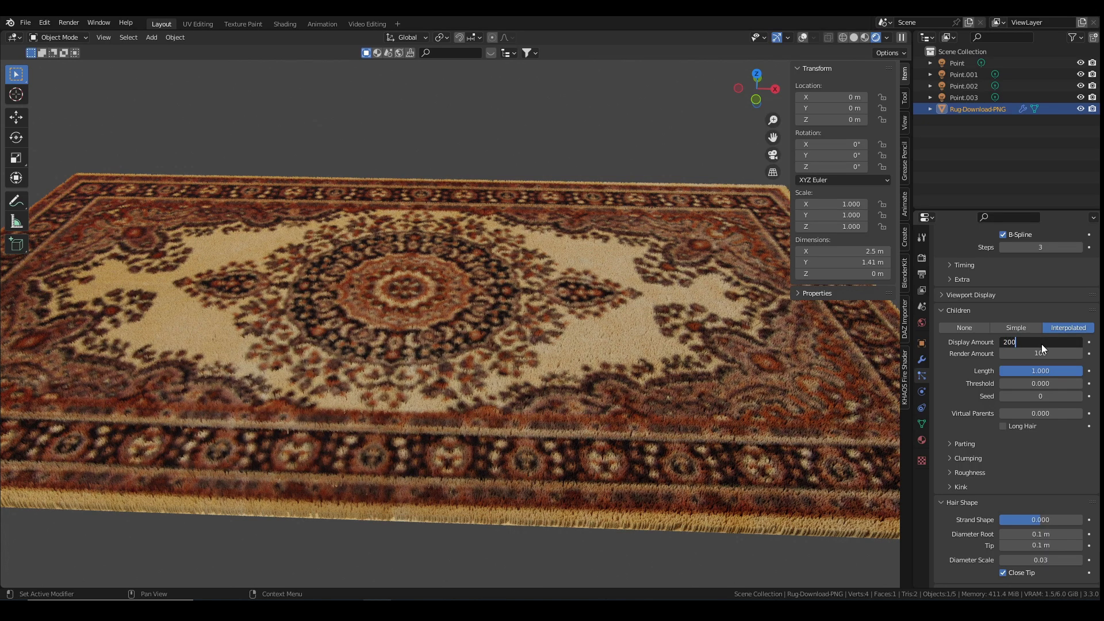
key(Return)
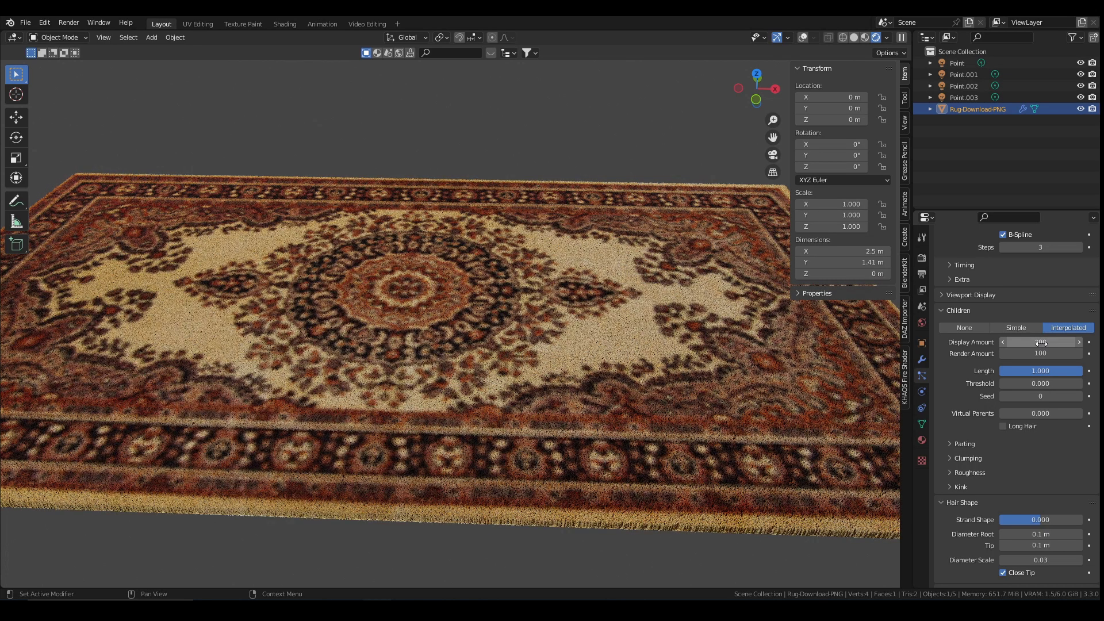
scroll(985, 368, up, 12)
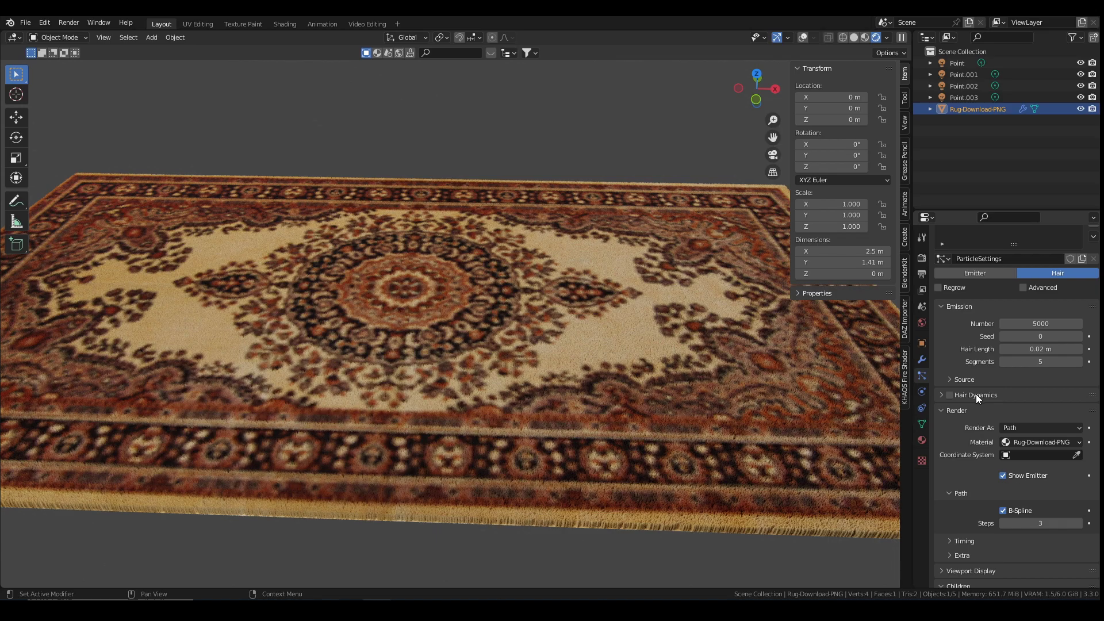
scroll(519, 347, down, 4)
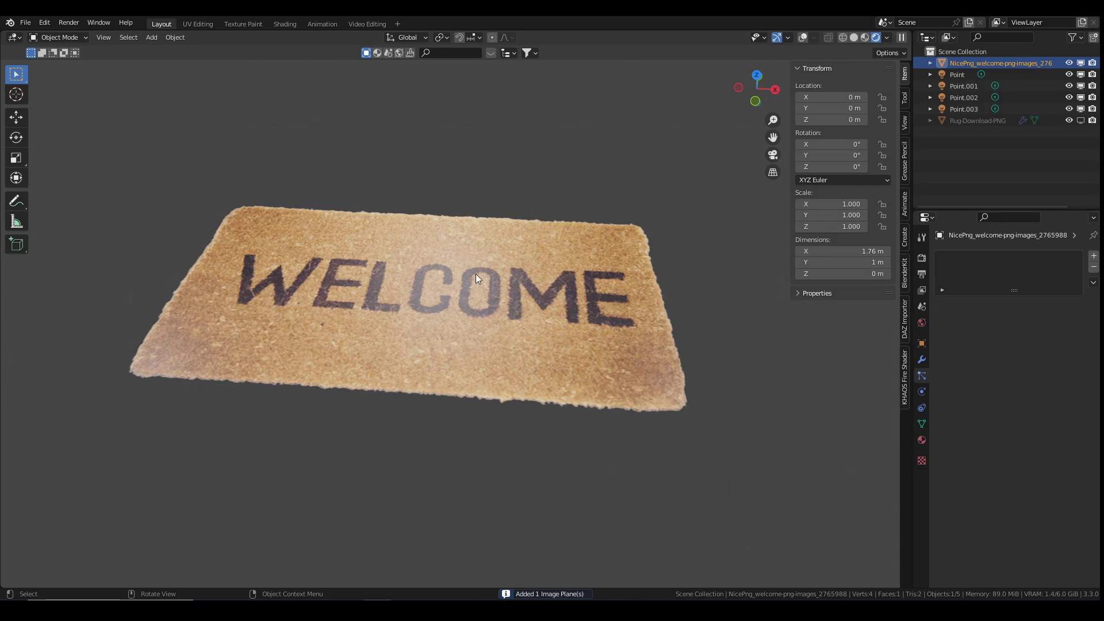
View the welcome mat image plane straight from above with the viewport overlays shown
key(KP_7)
click(802, 36)
shift+middle_drag(471, 149, 505, 247)
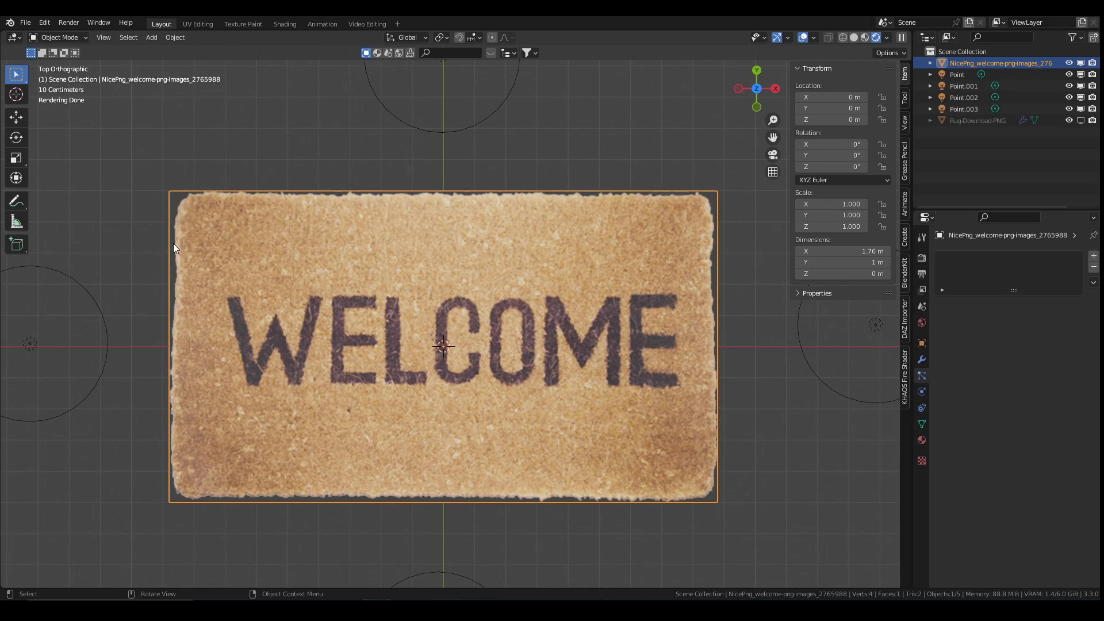
key(Tab)
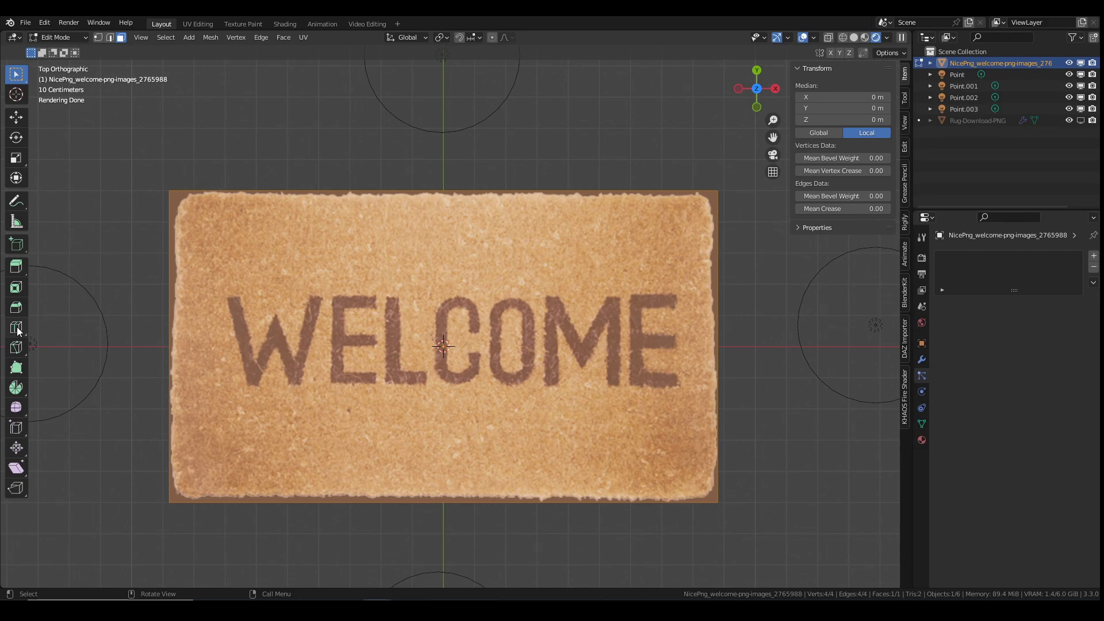
click(16, 349)
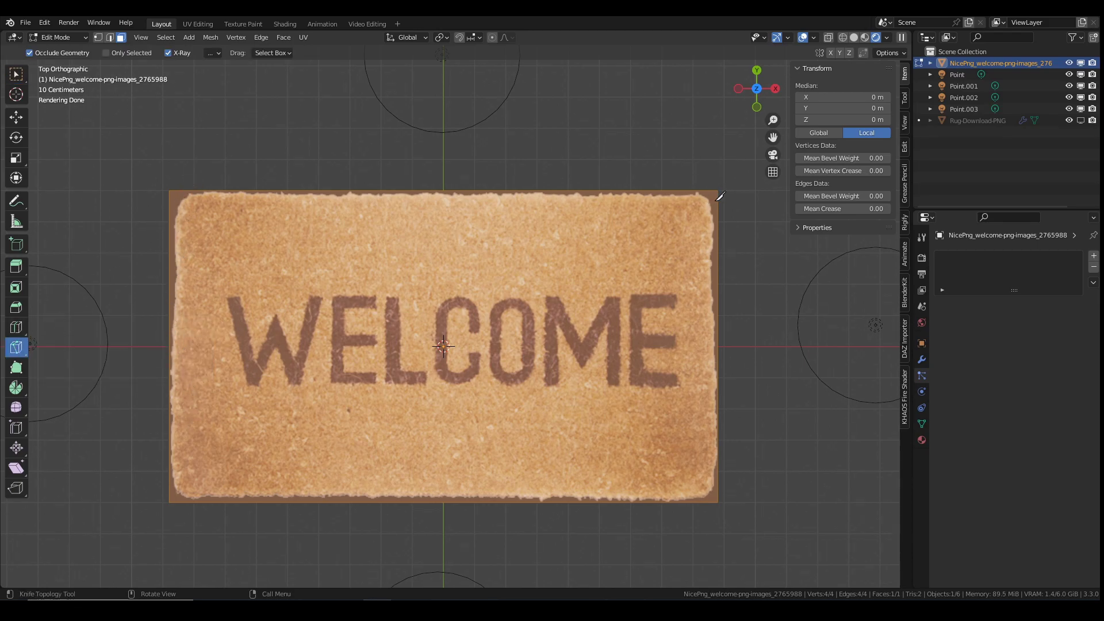
click(13, 76)
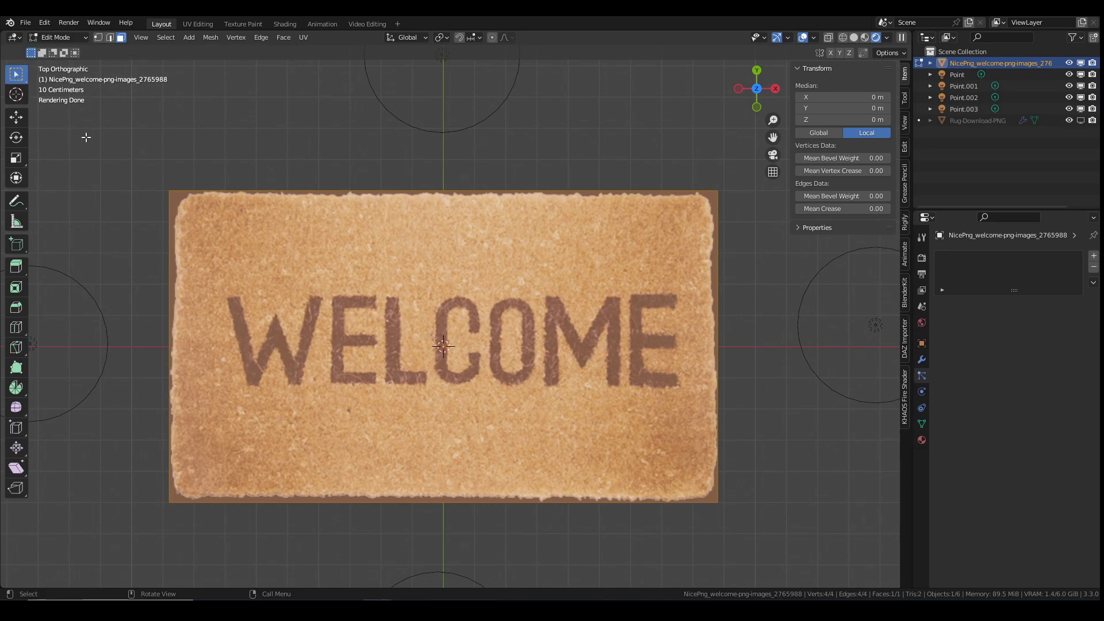
key(Tab)
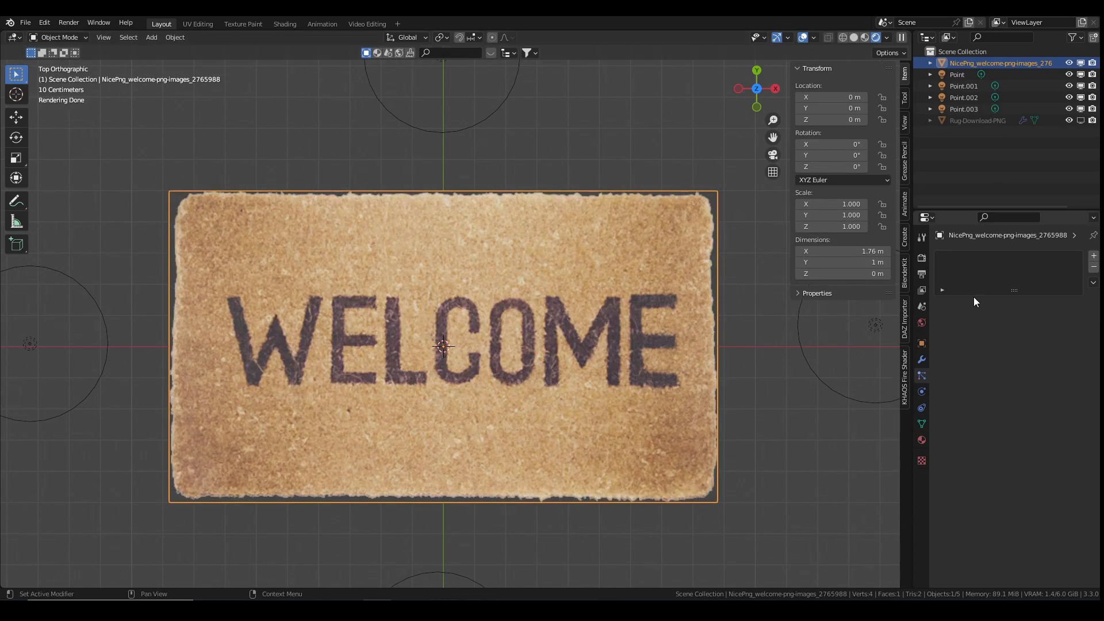
Add a hair particle system to the welcome mat and assign the rug's ParticleSettings to it, giving a hair length of 0.02 m
click(1093, 255)
click(1066, 316)
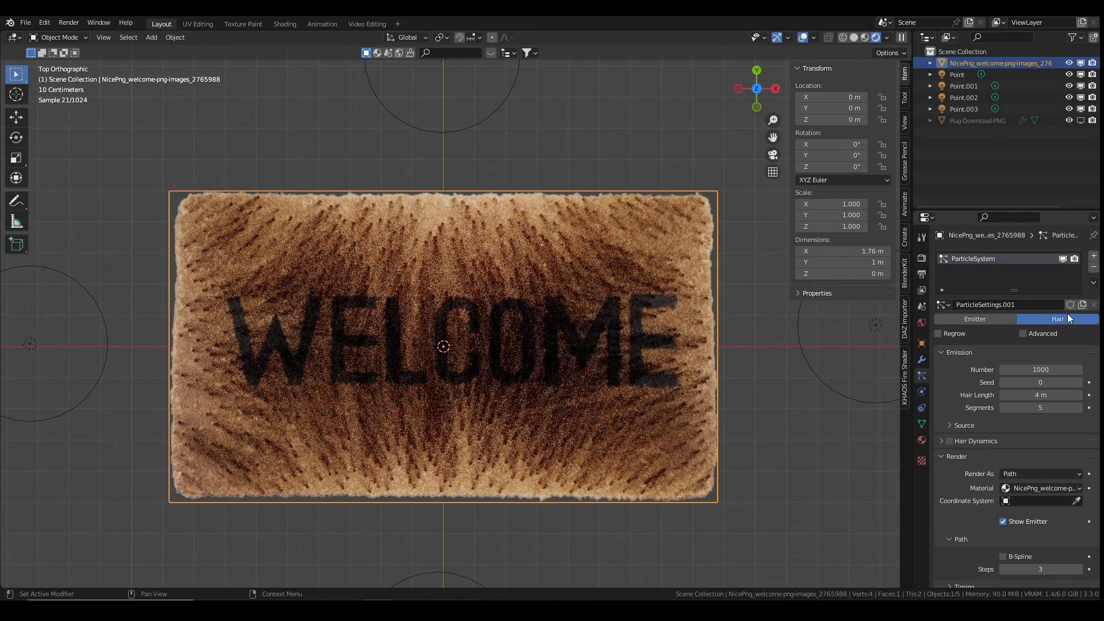
middle_drag(644, 331, 613, 286)
click(1041, 395)
text(0.02)
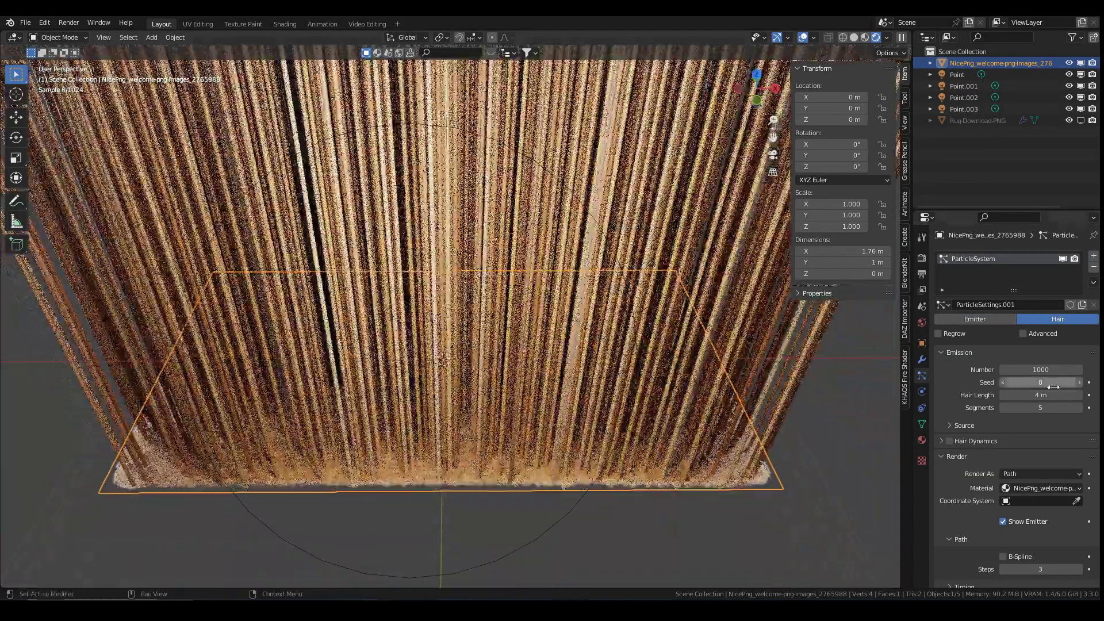
key(Return)
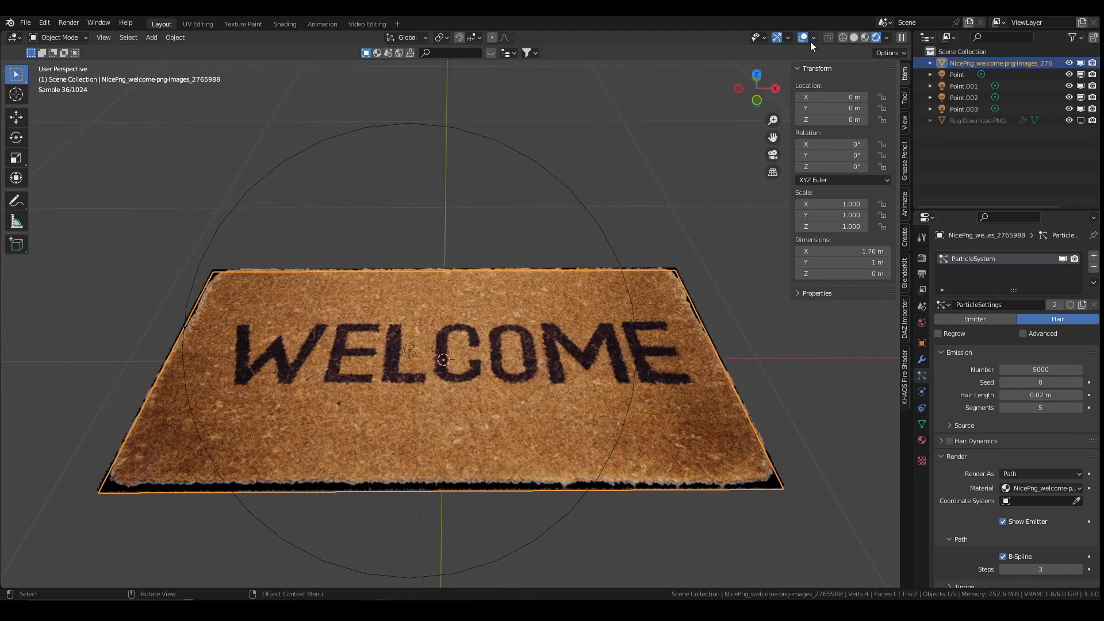
Raise the maximum transparent light bounces in the Cycles light paths to 51
middle_drag(660, 330, 675, 370)
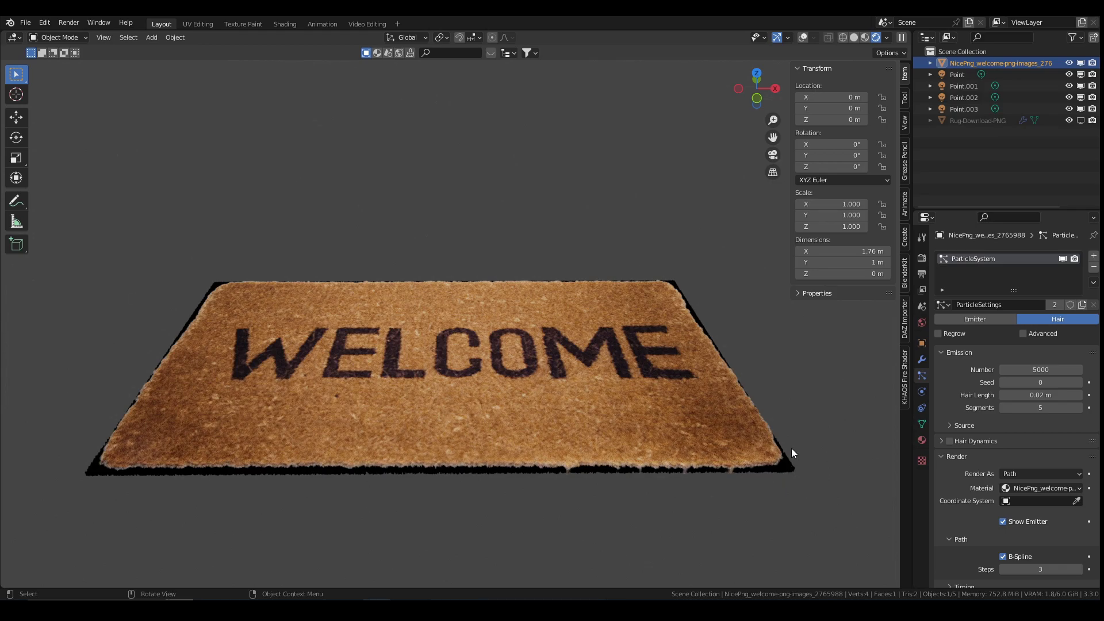
click(922, 260)
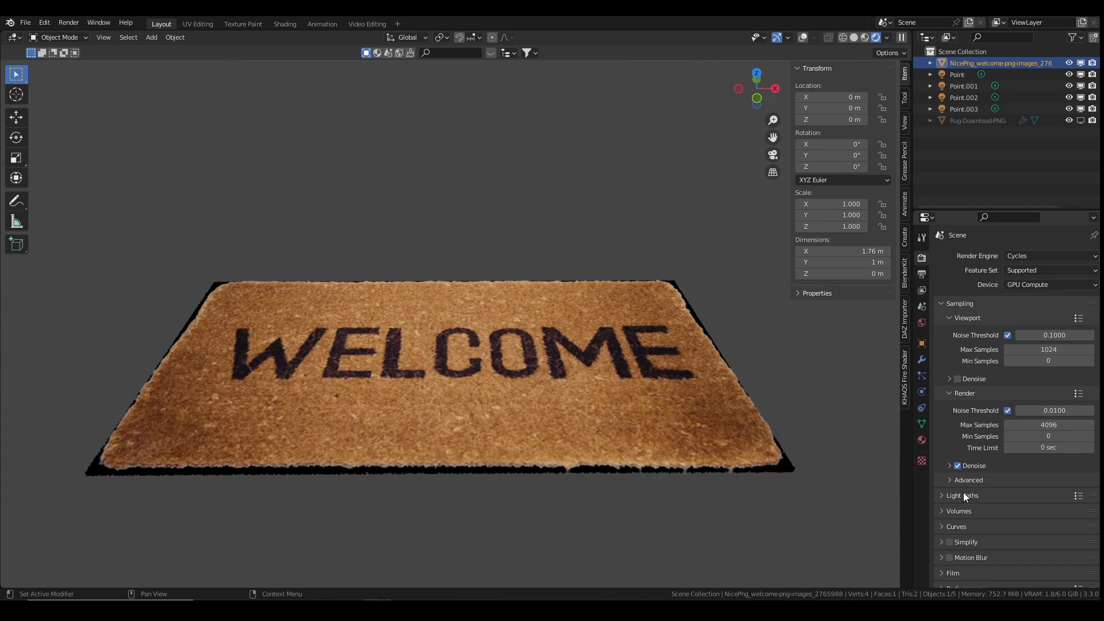
click(947, 494)
scroll(981, 467, down, 4)
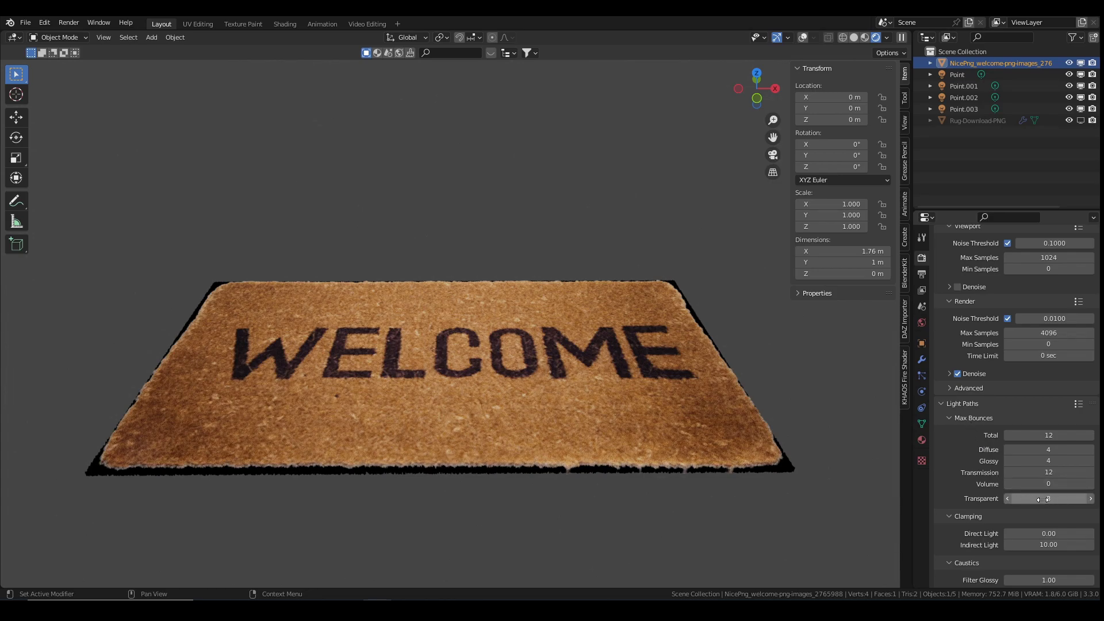
drag(1052, 499, 1103, 498)
middle_drag(515, 372, 501, 395)
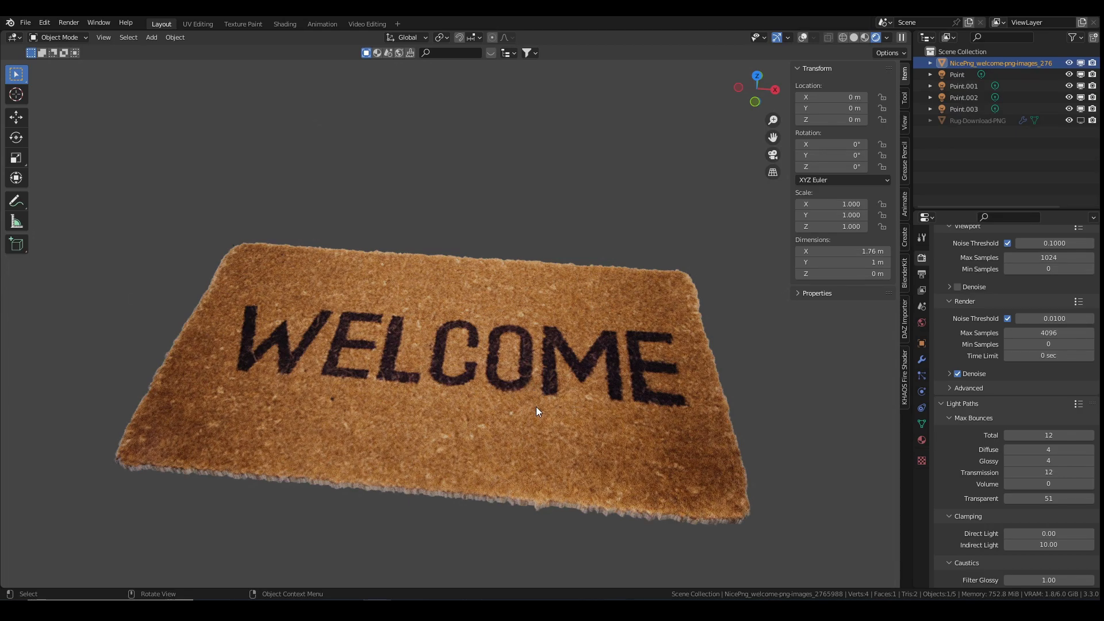
Try a hair emission number of 100 on the welcome mat
scroll(1007, 350, up, 4)
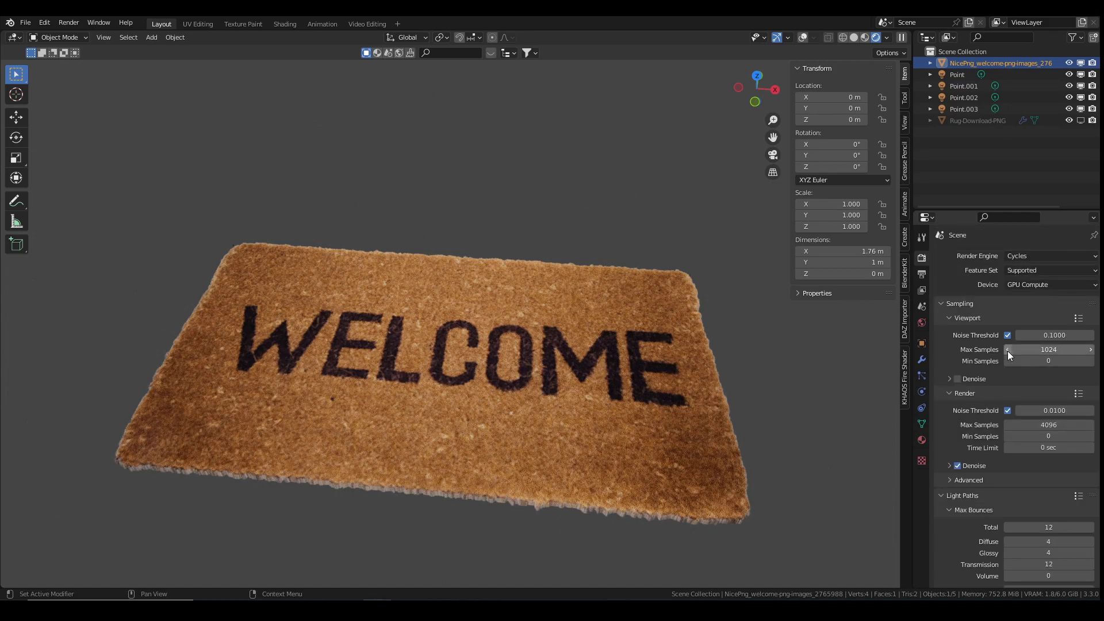
click(922, 375)
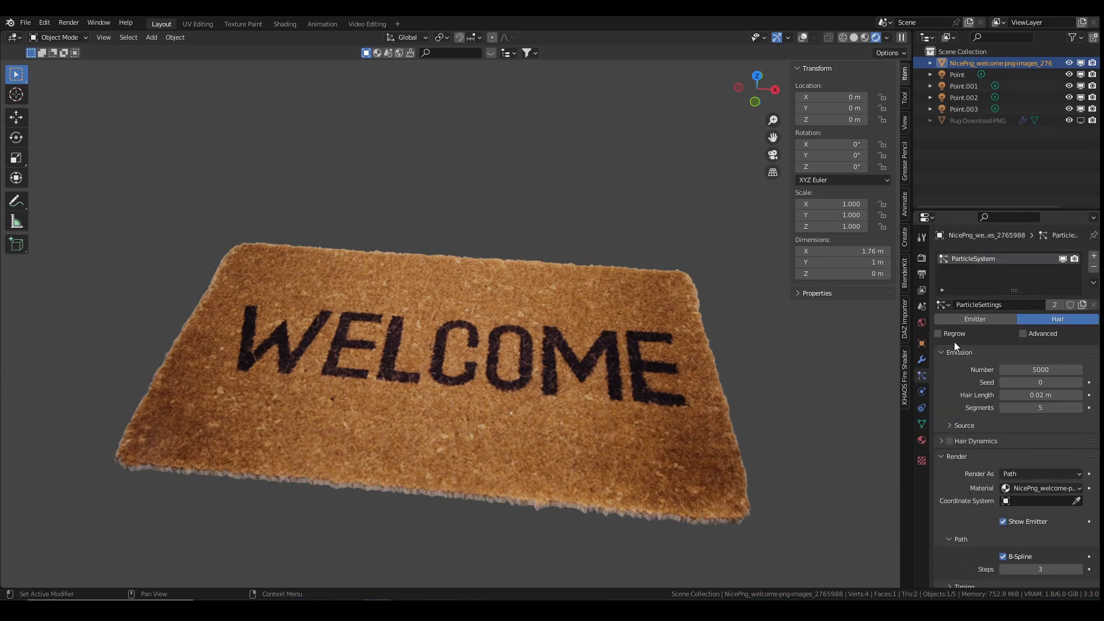
double_click(1039, 369)
text(100)
key(Return)
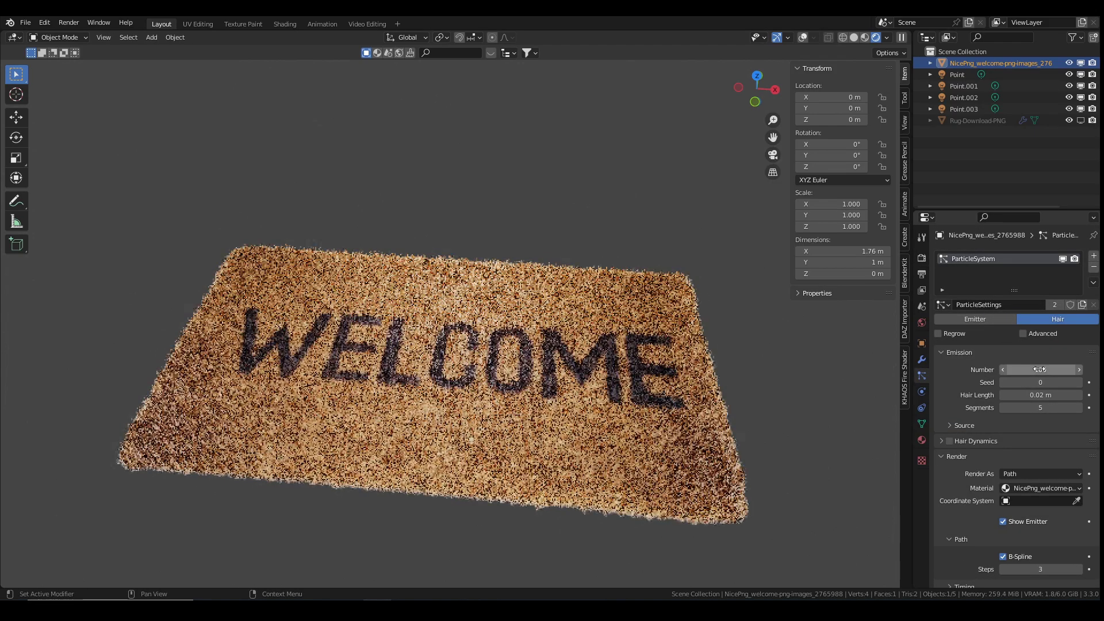
Set the welcome mat's hair emission number to 1000 and check the pile from close up and farther away
double_click(1040, 369)
text(1000)
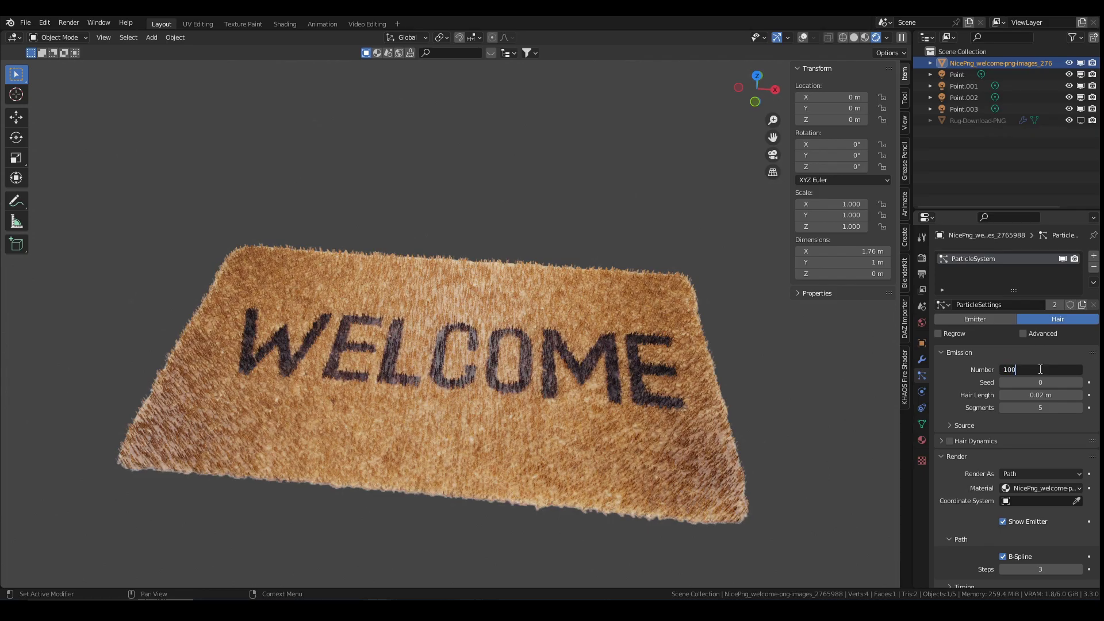
key(Return)
middle_drag(553, 539, 557, 512)
scroll(556, 512, up, 2)
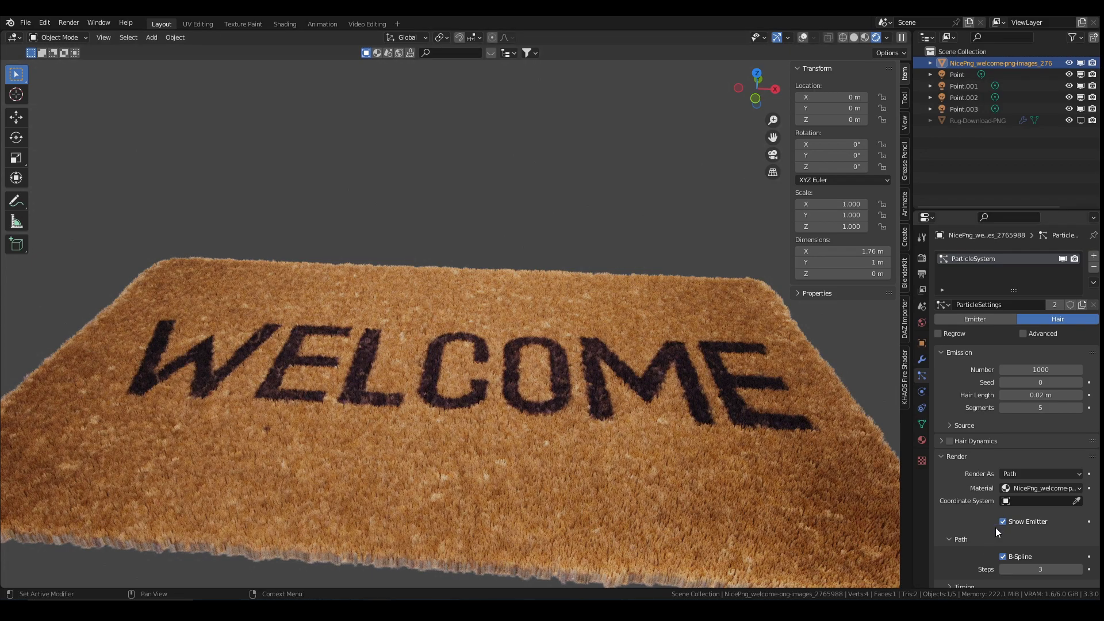
scroll(995, 527, down, 2)
scroll(681, 537, down, 3)
scroll(679, 537, down, 1)
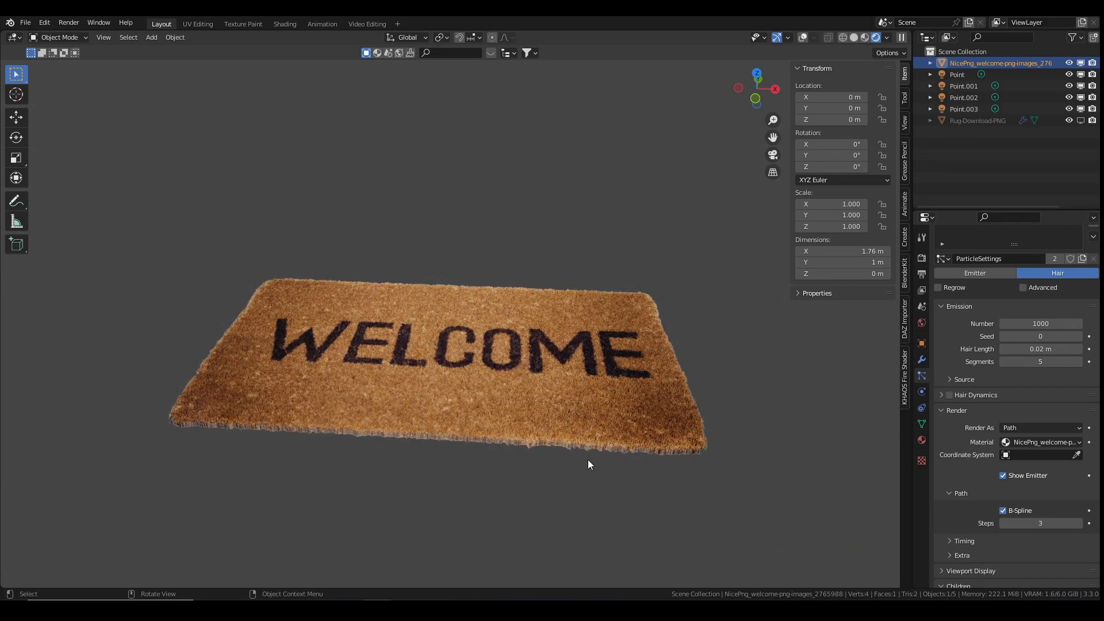
middle_drag(533, 414, 523, 428)
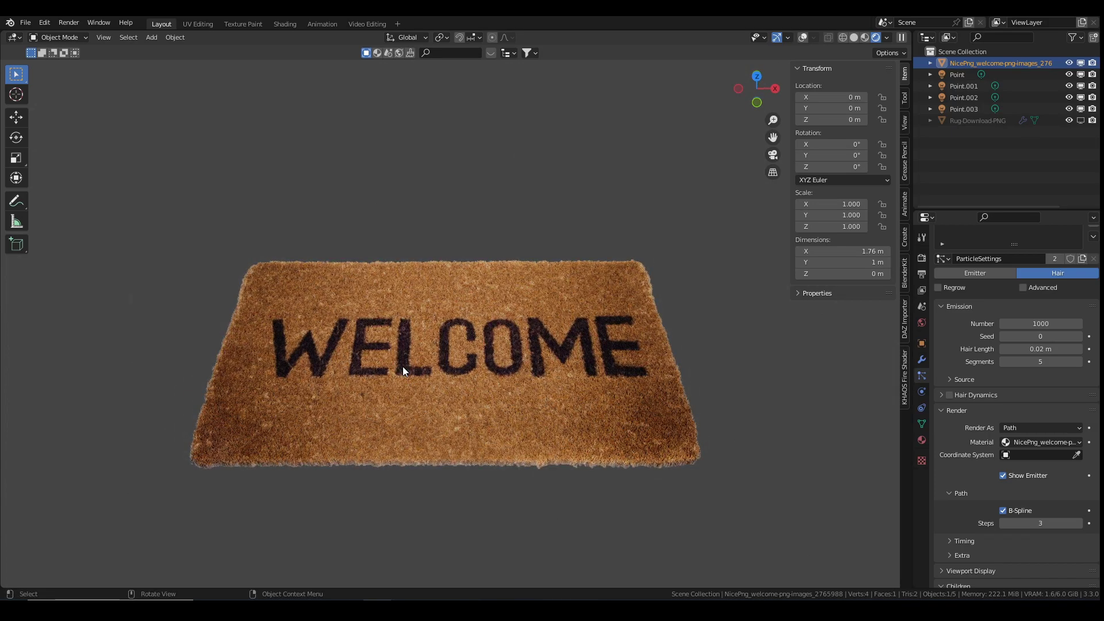